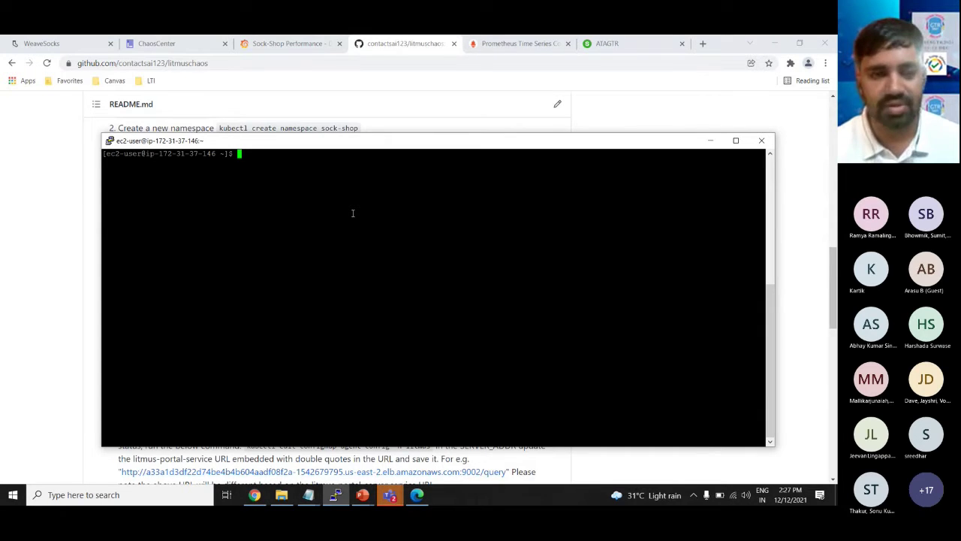
Step: Run kubectl get pods -n sock-shop in the terminal, then switch to the WeaveSocks catalogue page in the browser
right_click(400, 227)
key("Return")
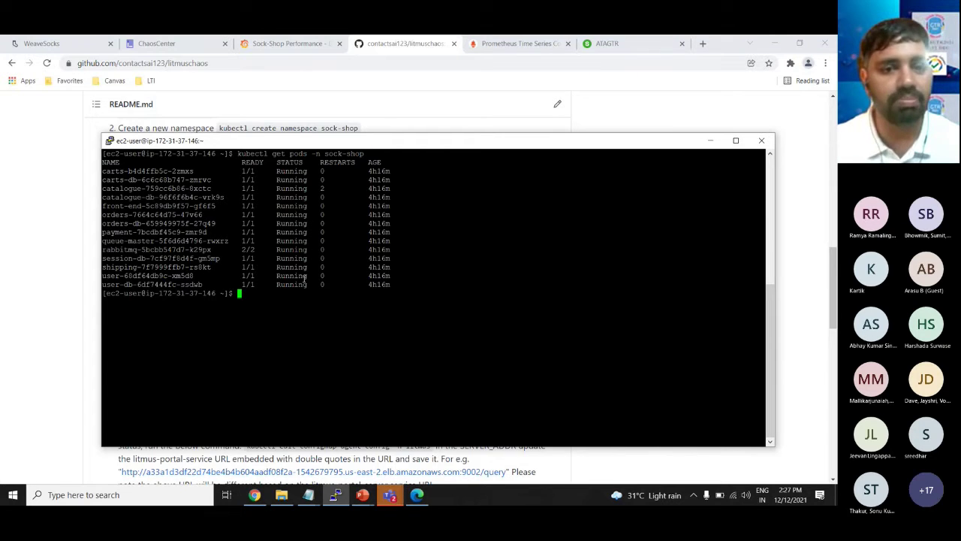
left_click(143, 44)
left_click(90, 42)
left_click(142, 64)
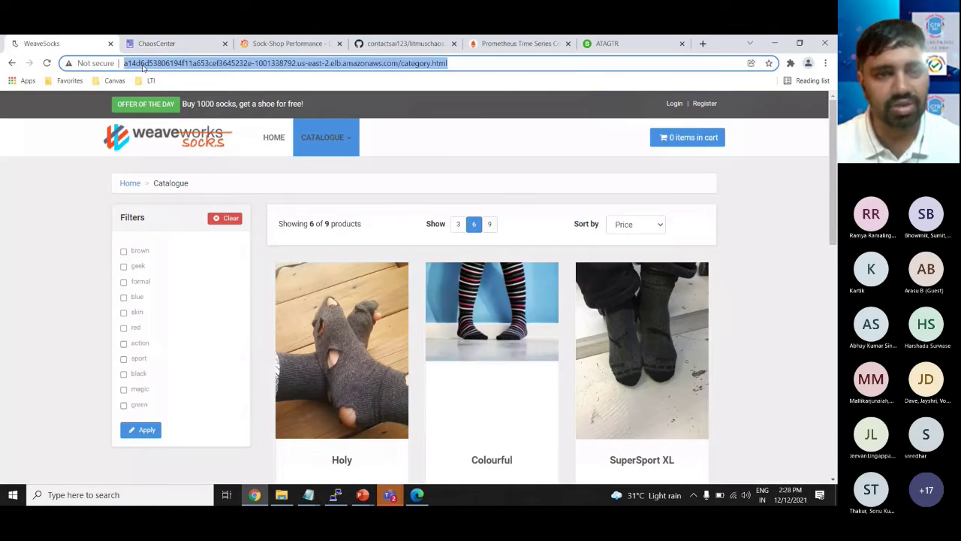
Step: Switch to the terminal and examine the payment, catalogue-db and catalogue entries in the sock-shop pod list
left_click(336, 494)
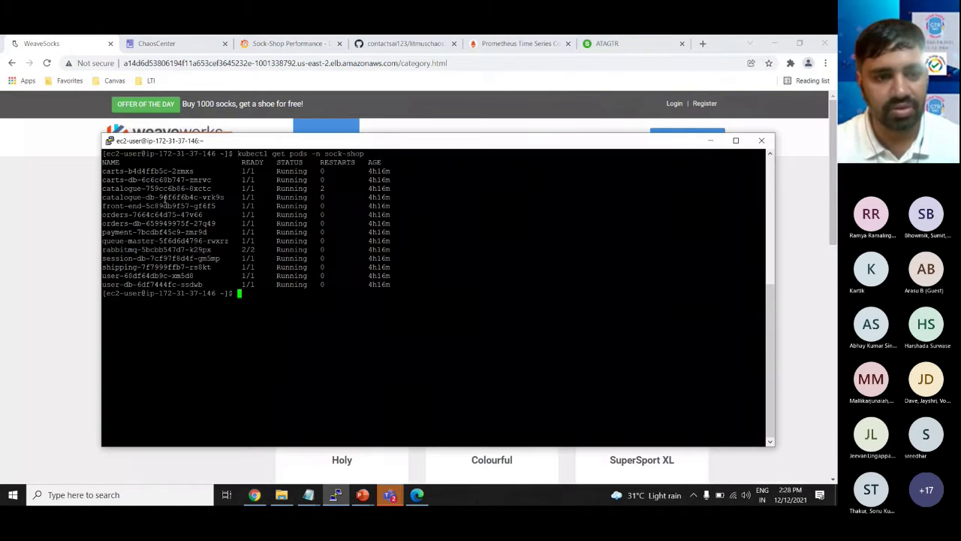
left_click_drag(146, 188, 115, 232)
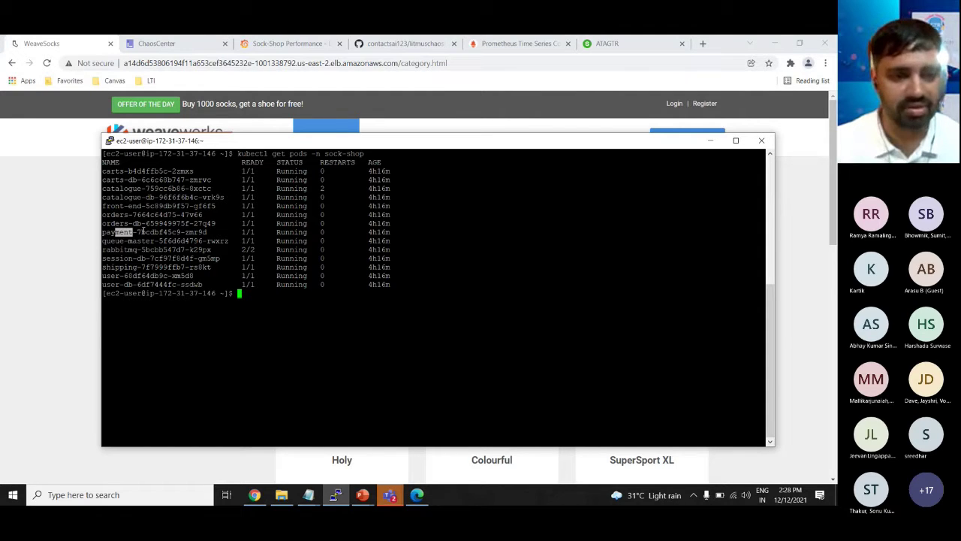
left_click_drag(131, 197, 103, 196)
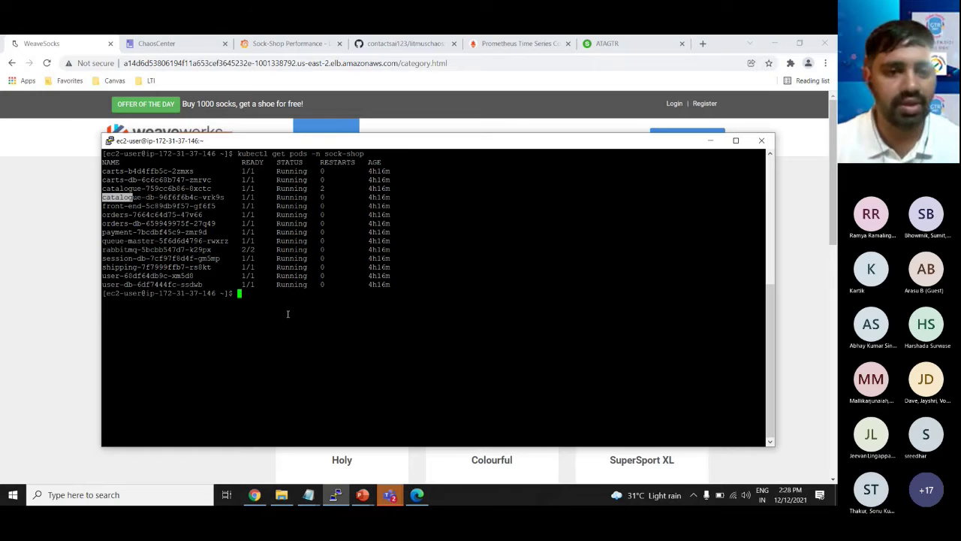
left_click_drag(216, 189, 104, 194)
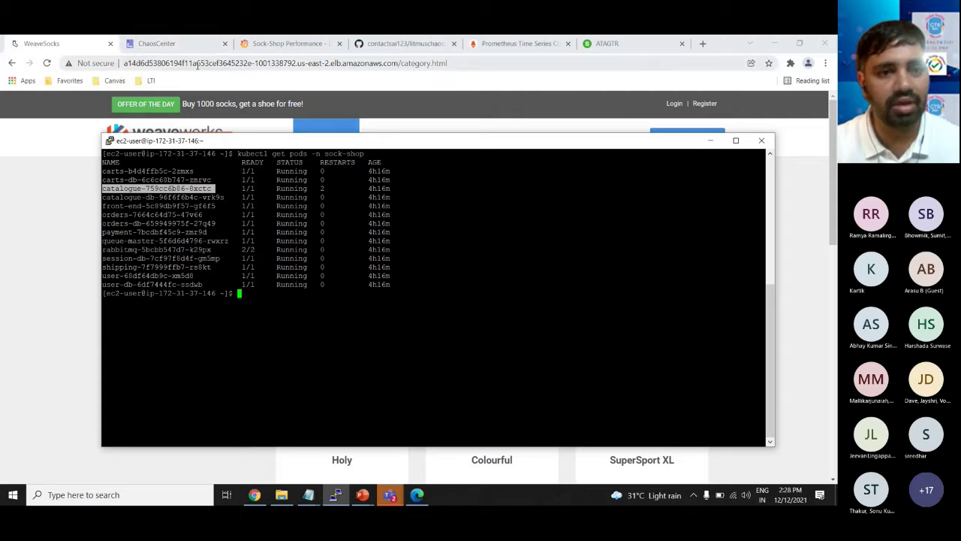
Step: Return to the WeaveSocks store in the browser, reload the catalogue page and look through its products
left_click(75, 220)
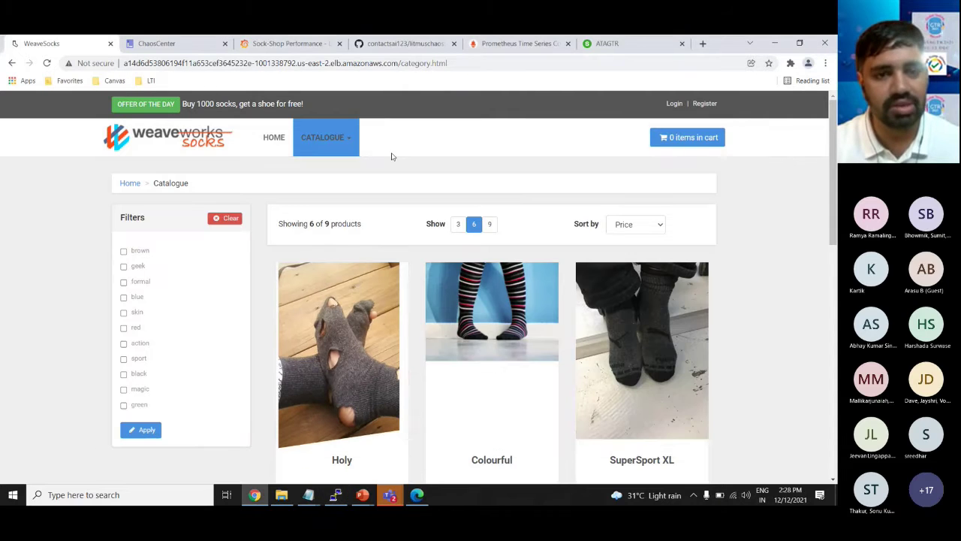
left_click(384, 65)
key("Return")
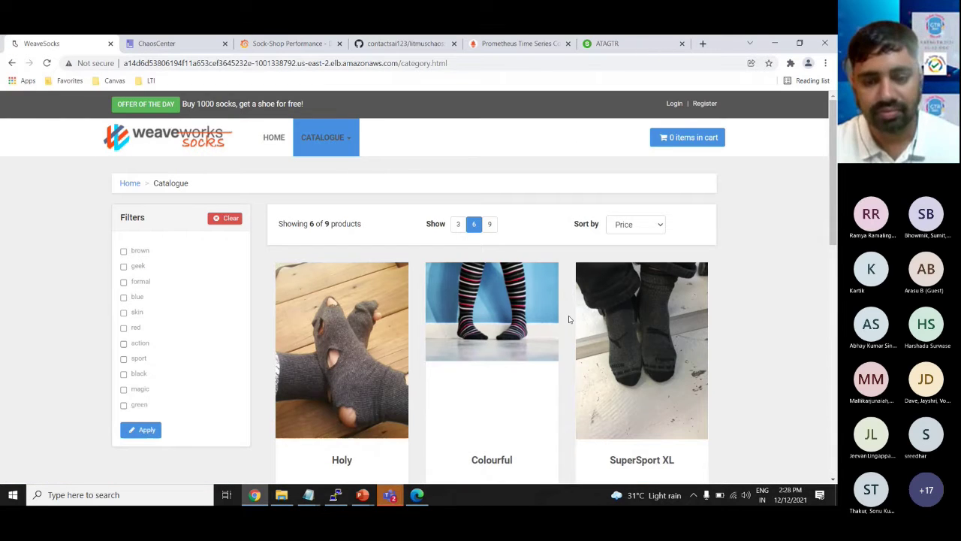
scroll(568, 320, "down", 2)
scroll(569, 320, "down", 3)
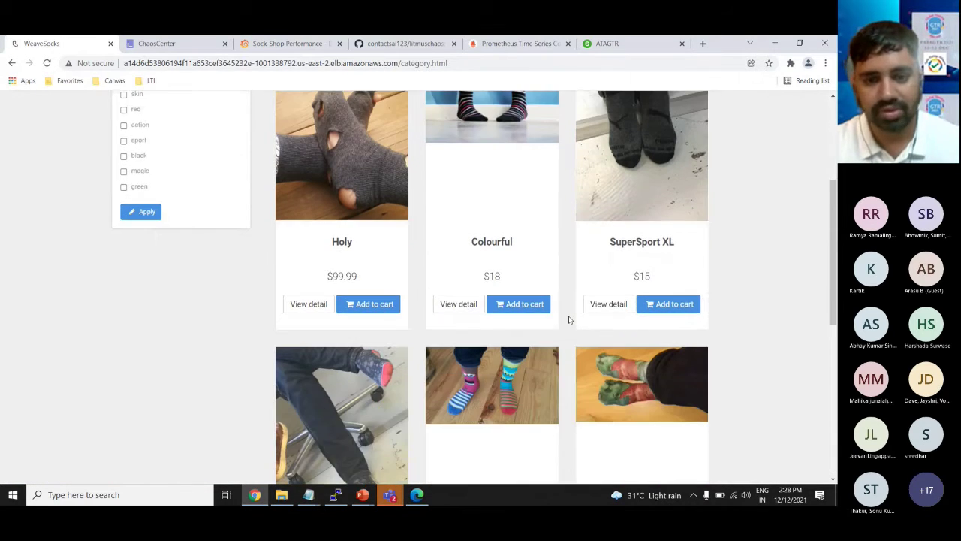
scroll(569, 322, "down", 2)
scroll(568, 323, "up", 6)
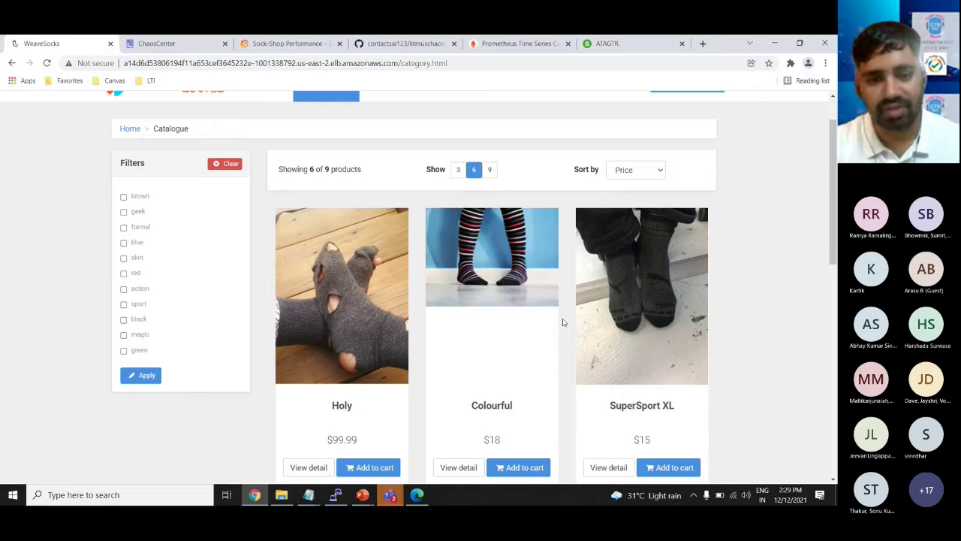
Step: Switch to ChaosCenter in the browser and reload its home page
left_click(335, 494)
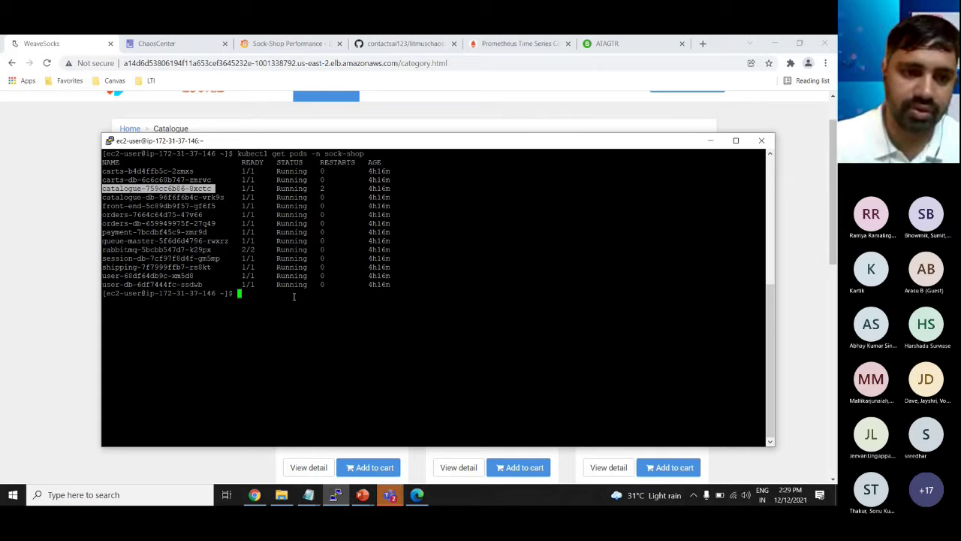
left_click(158, 43)
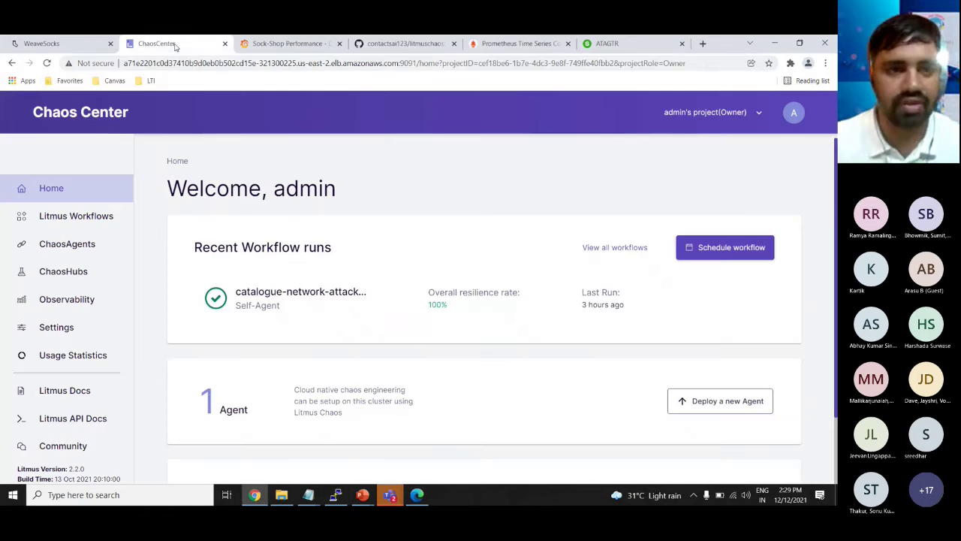
left_click(191, 63)
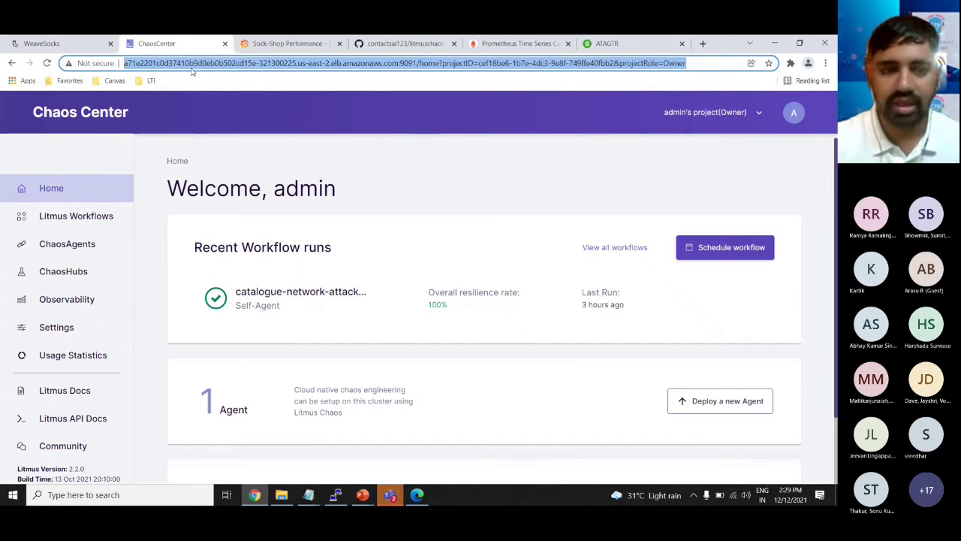
key("Return")
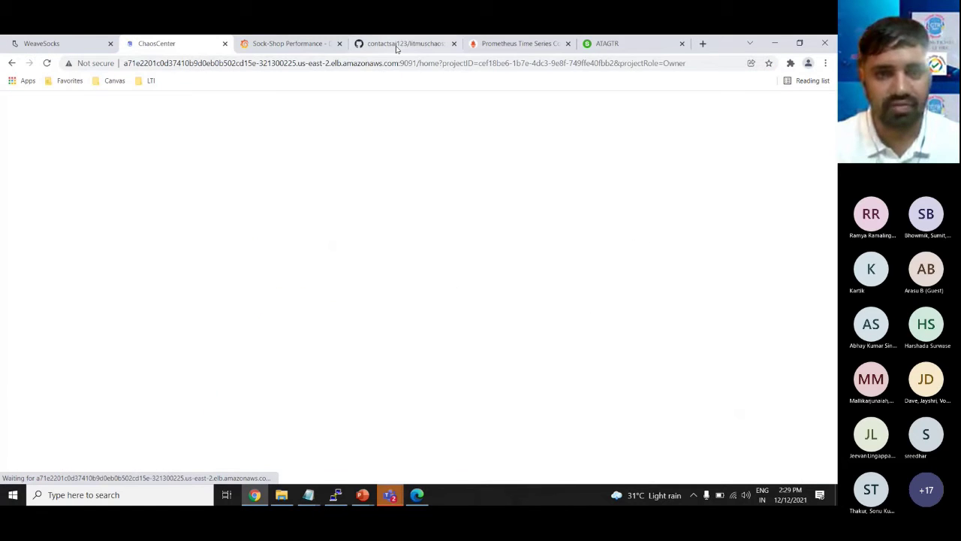
Step: Review the Litmus installation section of the GitHub README and check the Self-Agent entry among the ChaosAgents in ChaosCenter
left_click(397, 46)
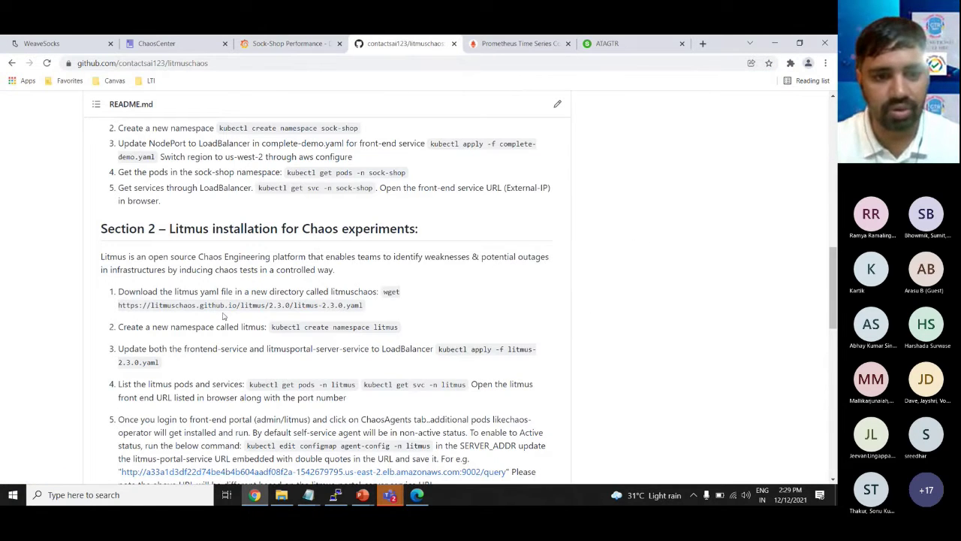
scroll(298, 344, "down", 2)
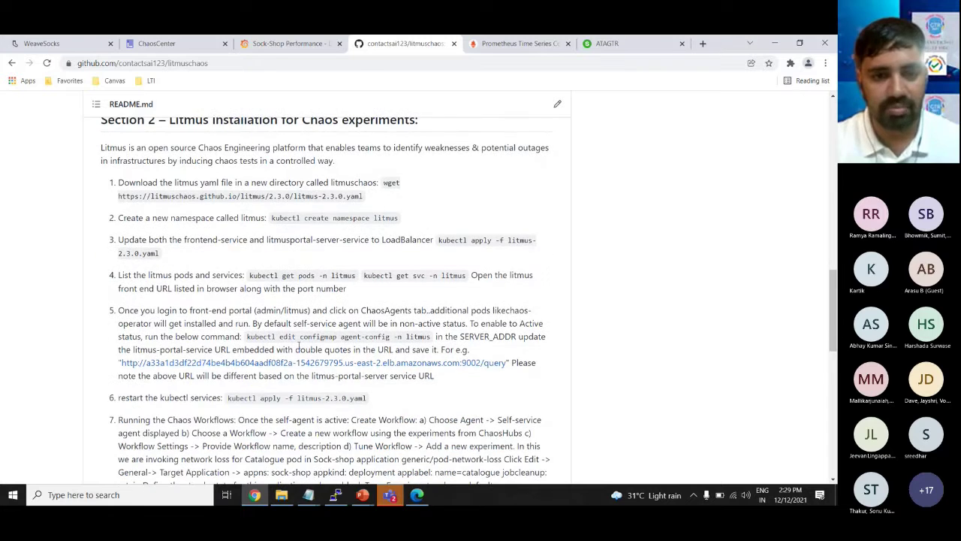
left_click(148, 45)
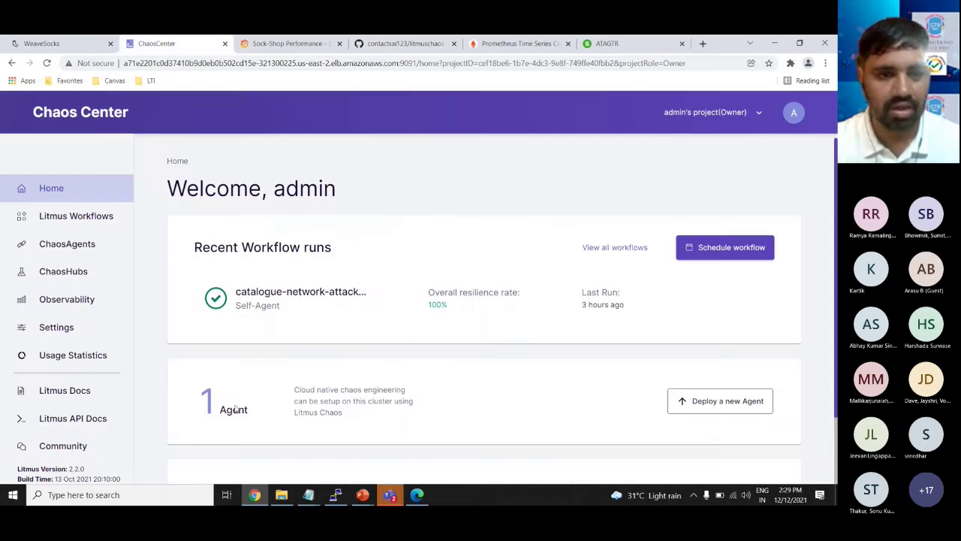
left_click(103, 247)
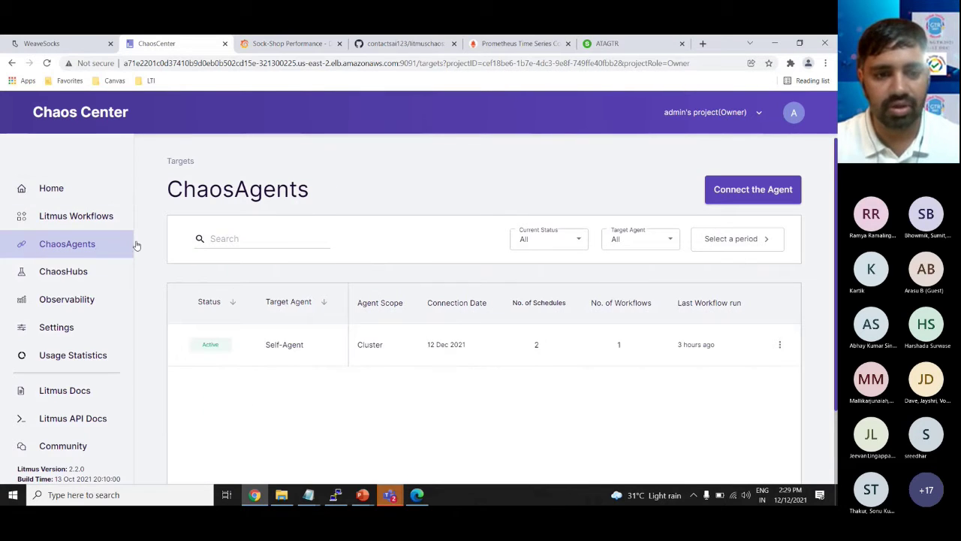
left_click_drag(312, 347, 258, 348)
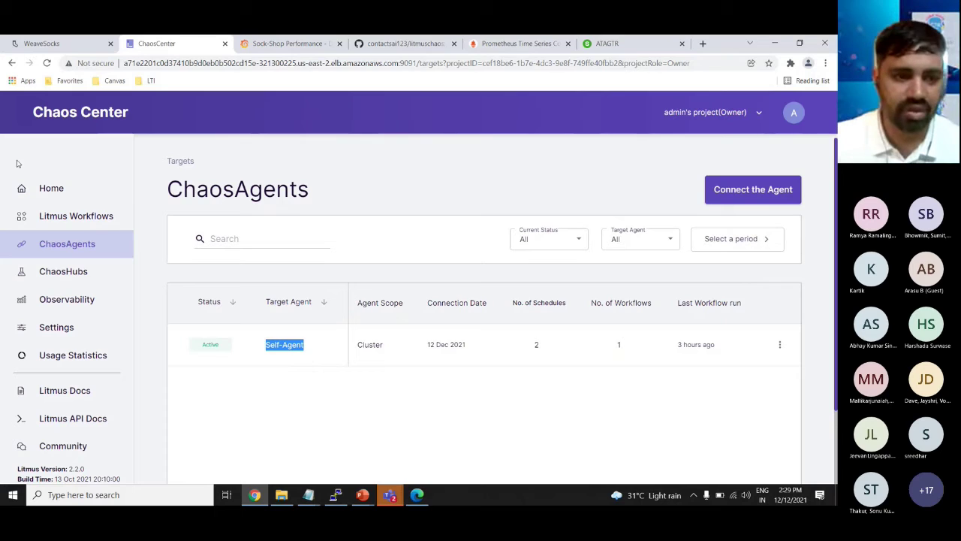
Step: Start scheduling a new Litmus workflow and choose Self-Agent as its target agent
left_click(105, 217)
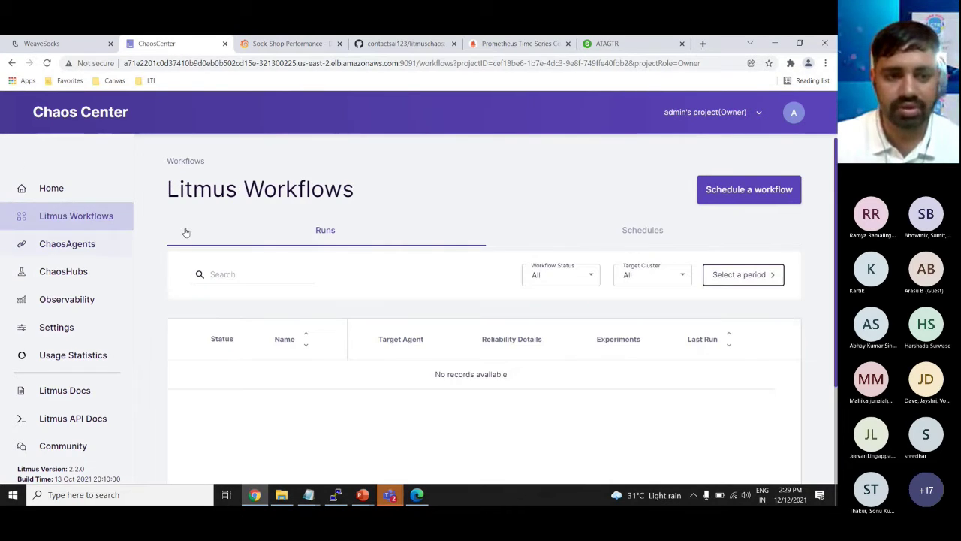
left_click(737, 192)
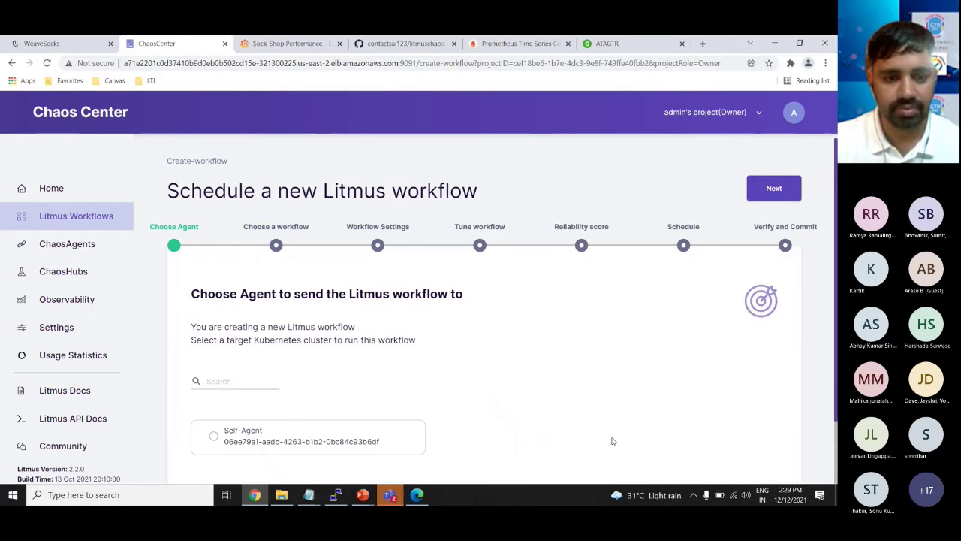
left_click(213, 438)
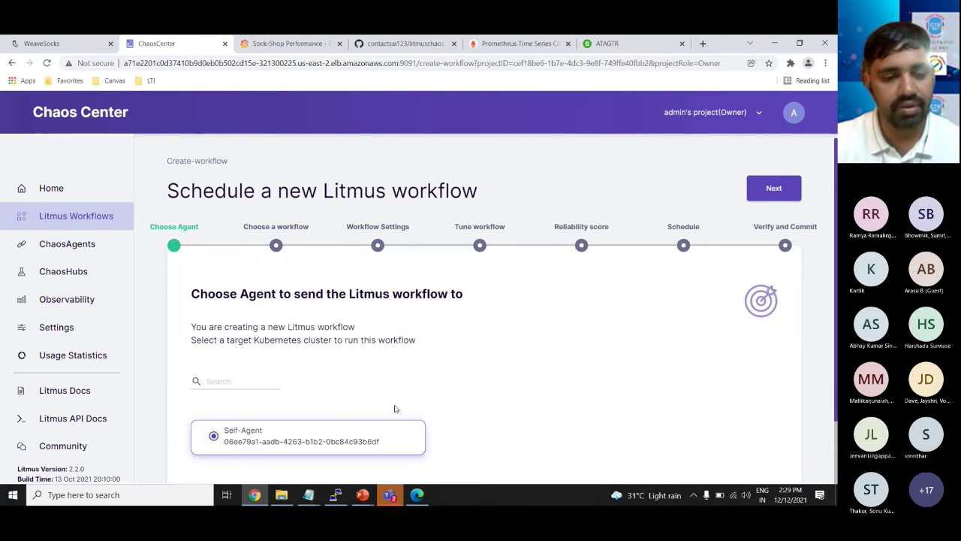
scroll(496, 381, "down", 1)
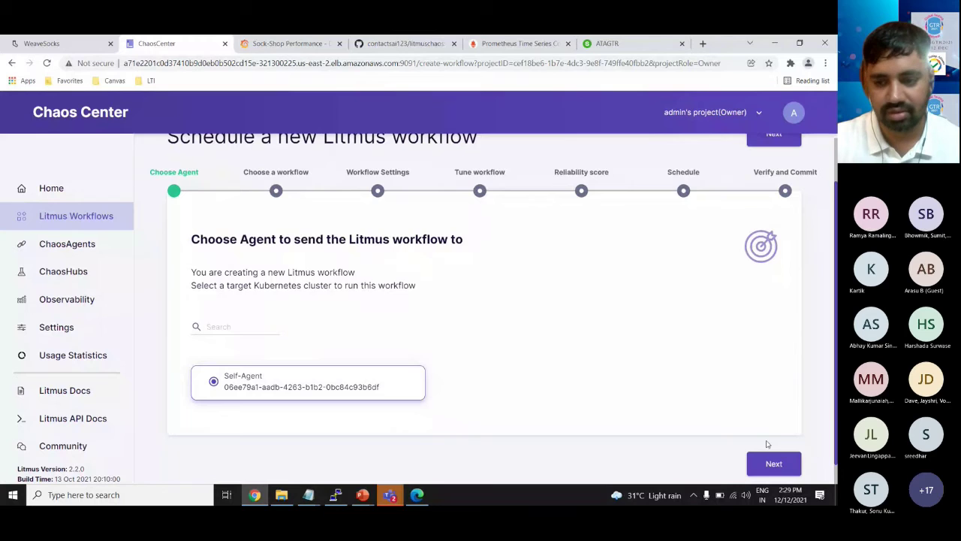
left_click(782, 464)
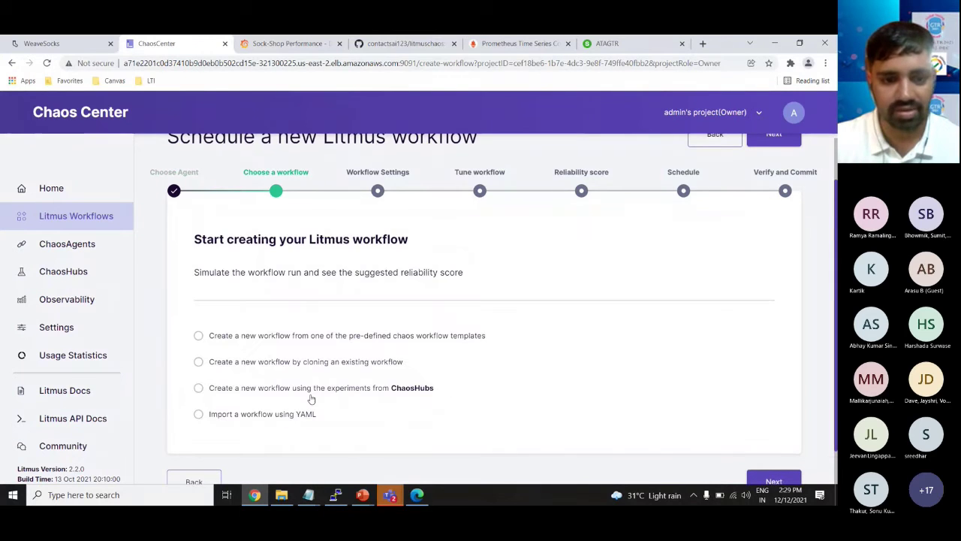
Step: Base the new workflow on experiments from ChaosHubs, using Litmus ChaosHub, and continue to the workflow settings
left_click(199, 389)
scroll(485, 397, "down", 1)
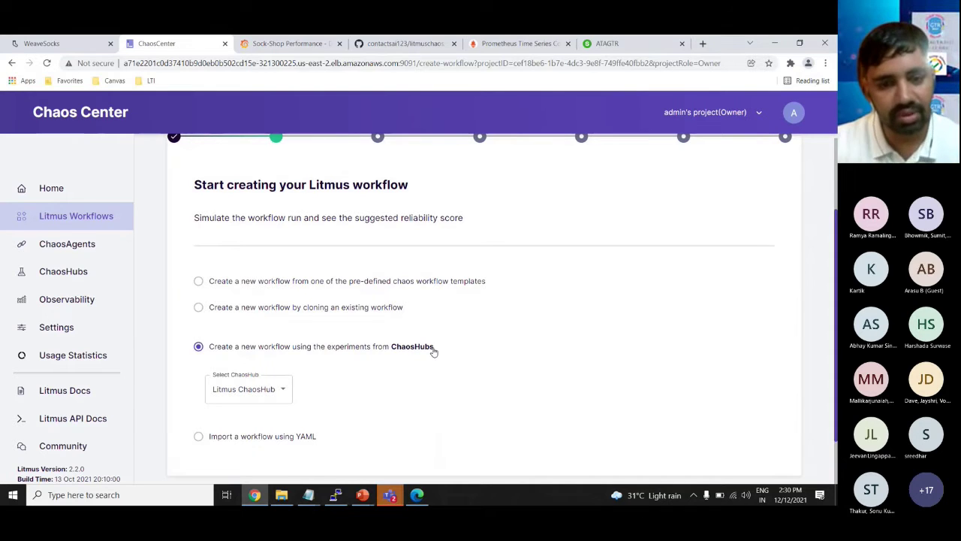
scroll(451, 342, "down", 1)
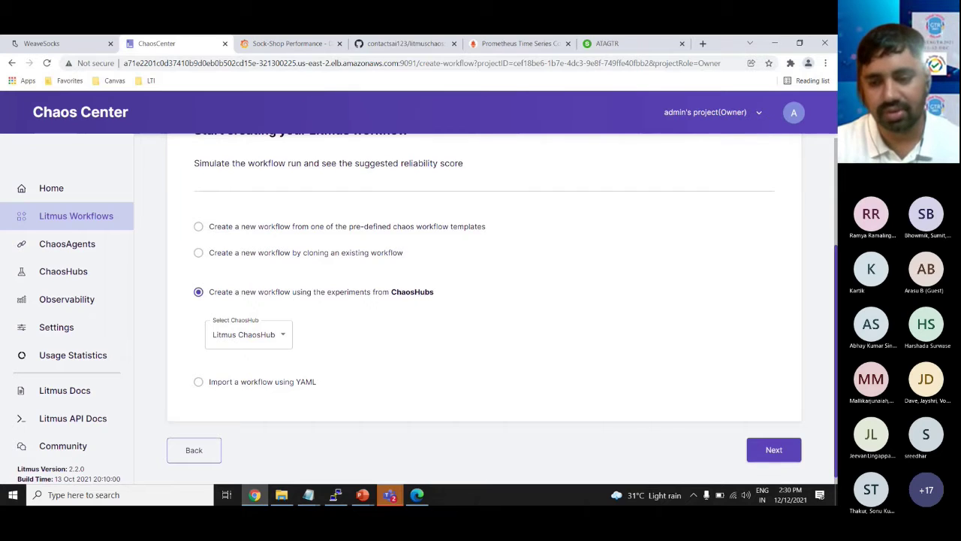
left_click(773, 450)
Step: Name the workflow catalogue-pod-networkloss and continue to the workflow tuning stage
left_click(337, 229)
key("ctrl+a")
type("c")
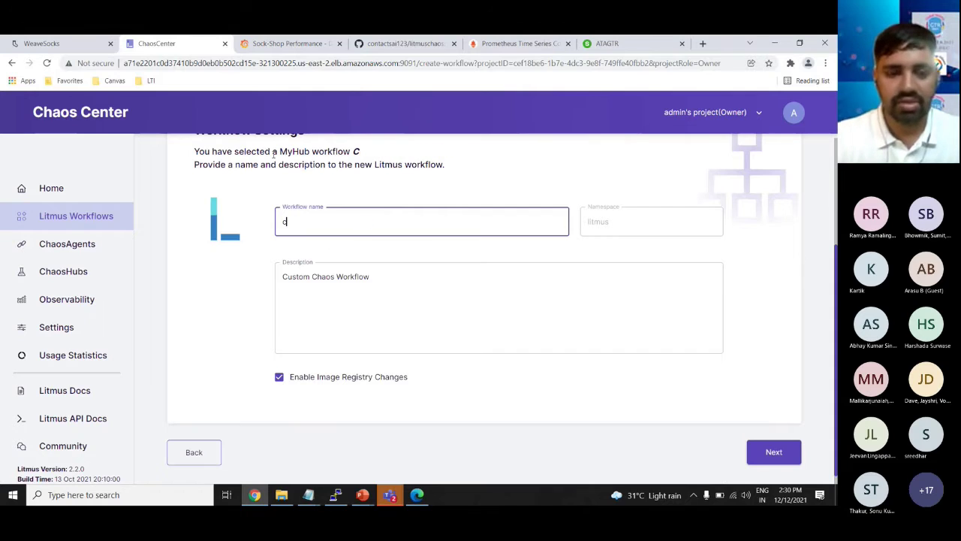
type("atalogue-")
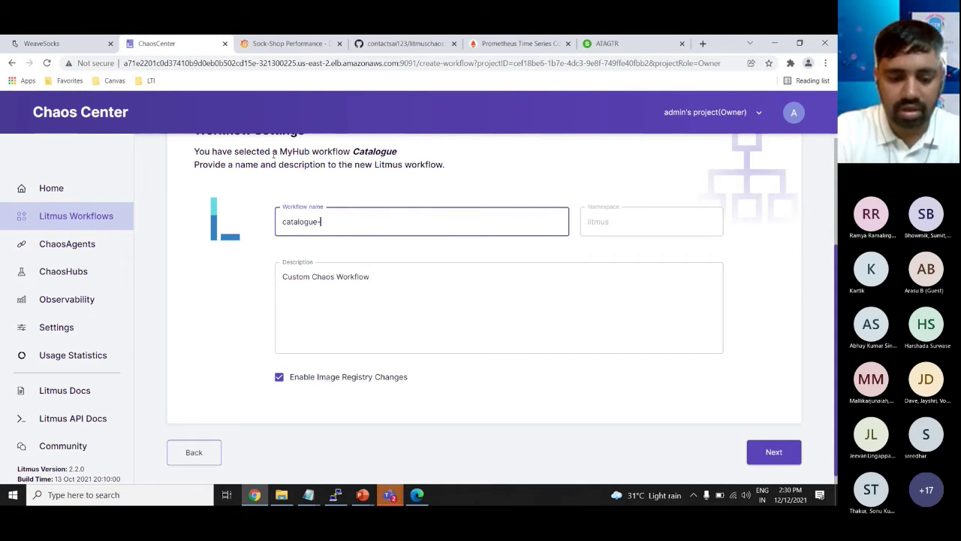
type("pod-ne")
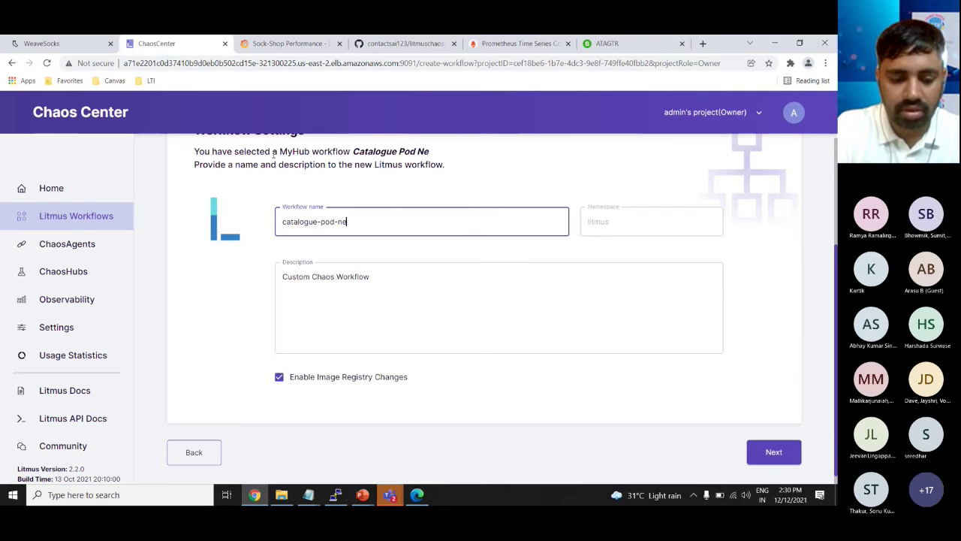
type("twork")
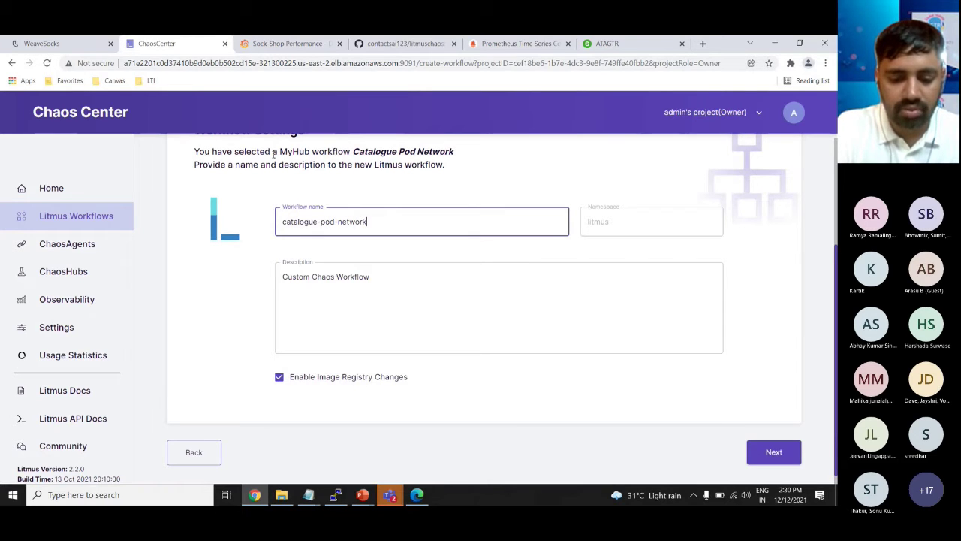
type("loss")
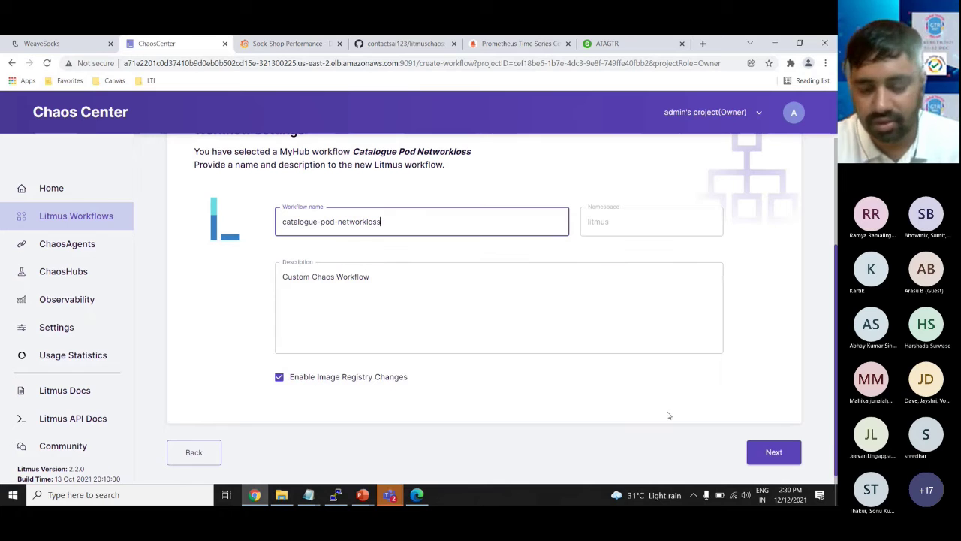
left_click(773, 451)
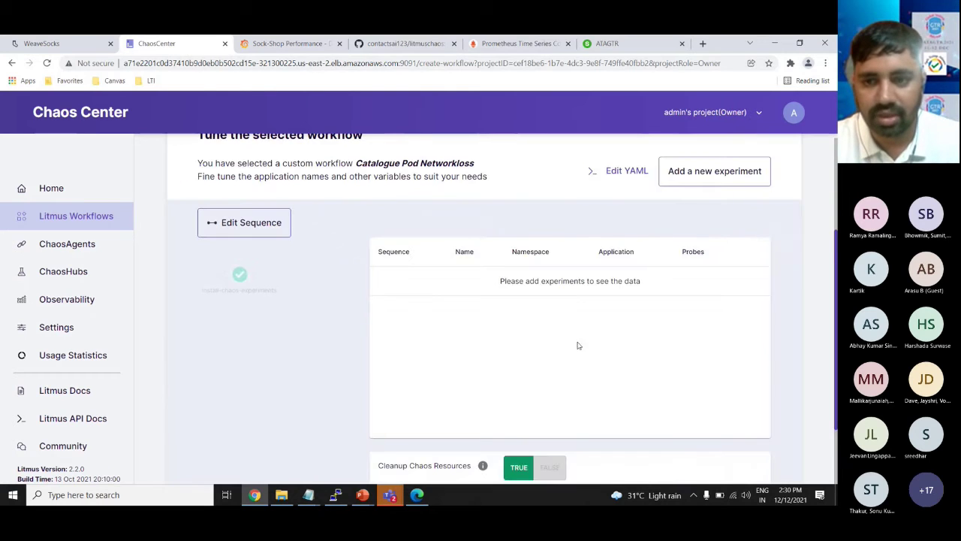
Step: Add the generic/pod-network-loss experiment from Litmus ChaosHub to the workflow
left_click(714, 172)
left_click(235, 200)
type("gener")
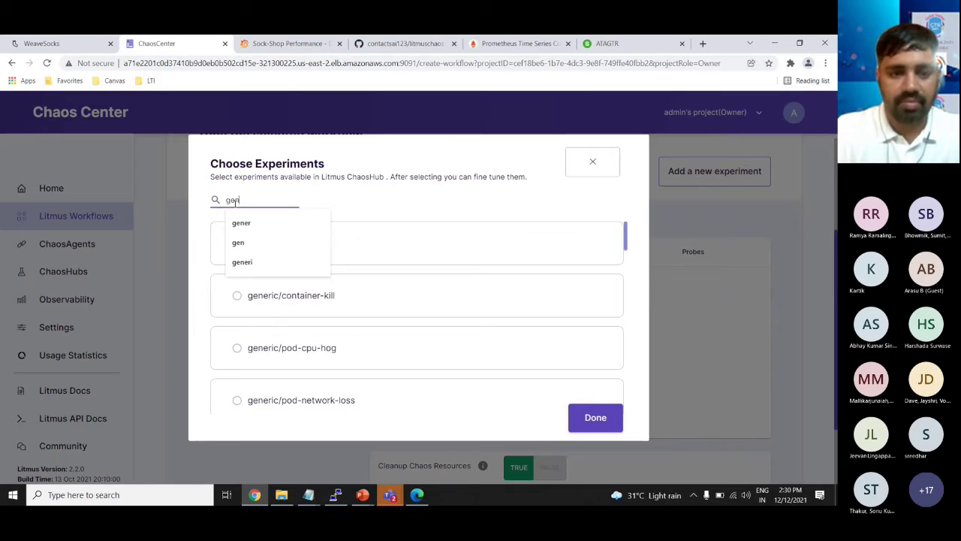
left_click(253, 224)
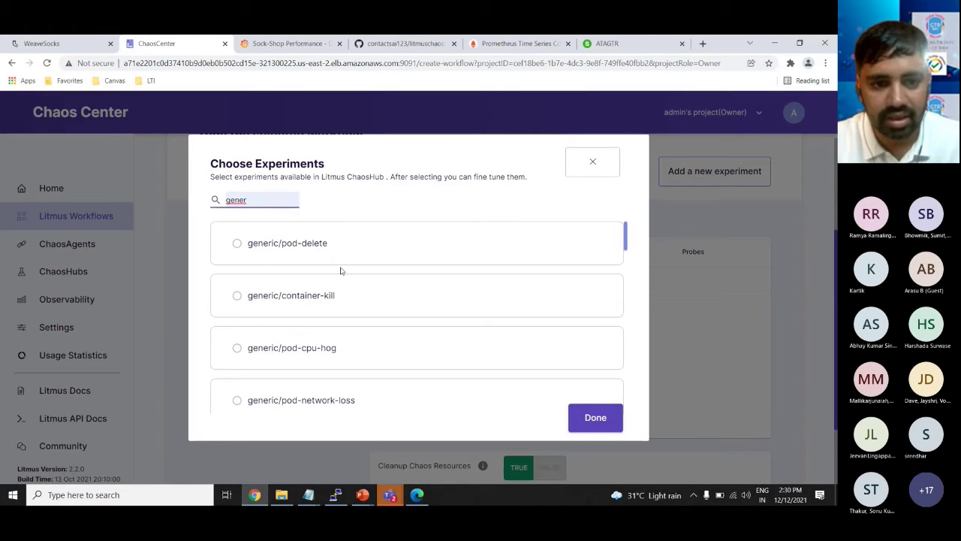
scroll(369, 318, "down", 1)
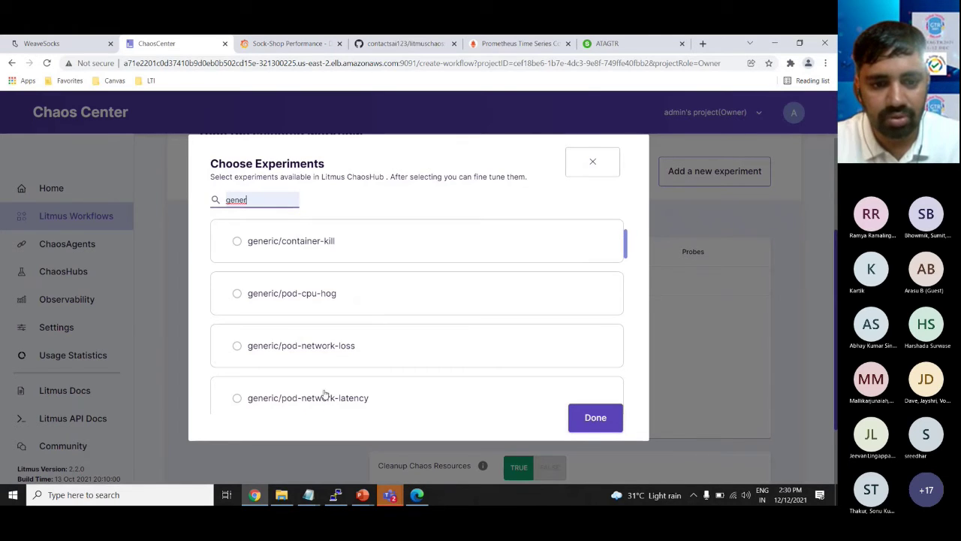
left_click(238, 346)
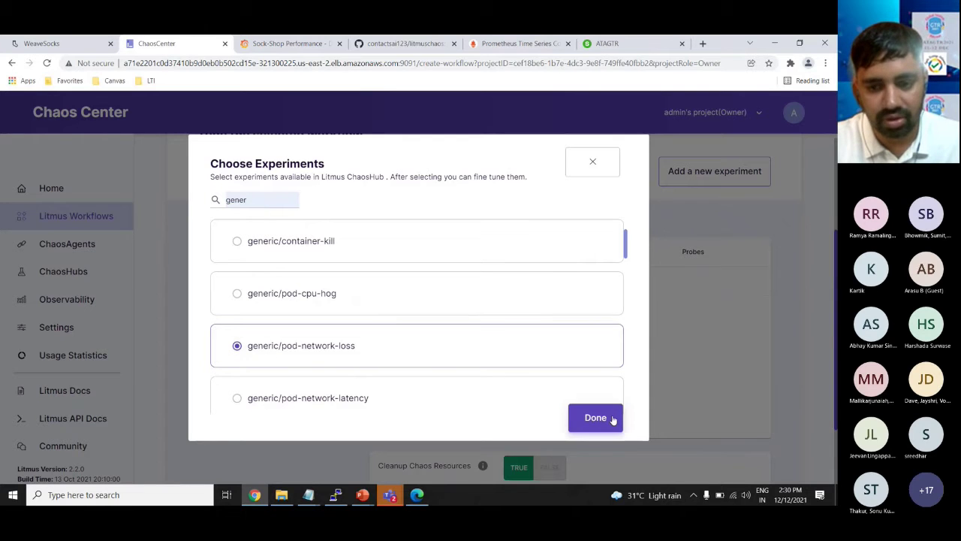
left_click(611, 420)
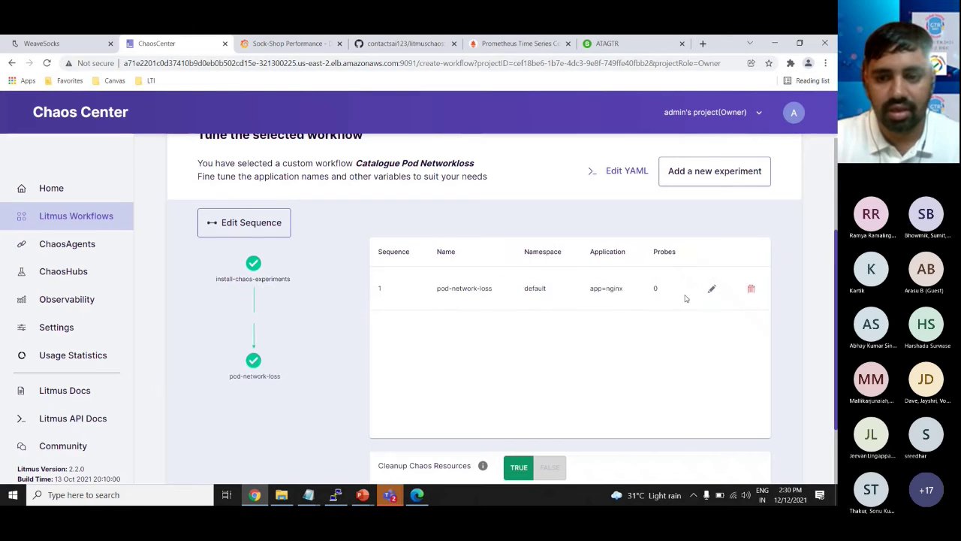
Step: Target the pod-network-loss experiment at the sock-shop namespace with label name=catalogue, and continue without probes to its tuning settings
left_click(711, 288)
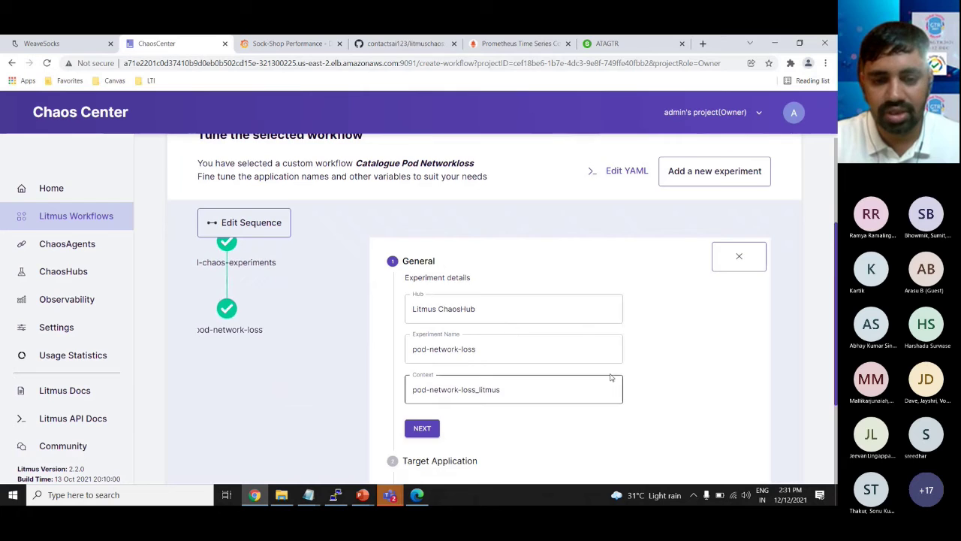
scroll(586, 353, "down", 3)
left_click(425, 268)
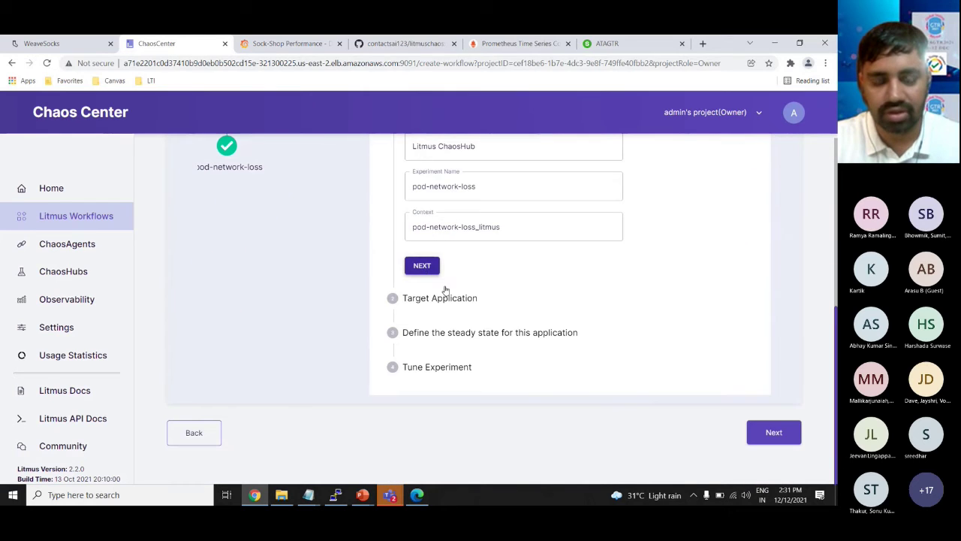
left_click(499, 285)
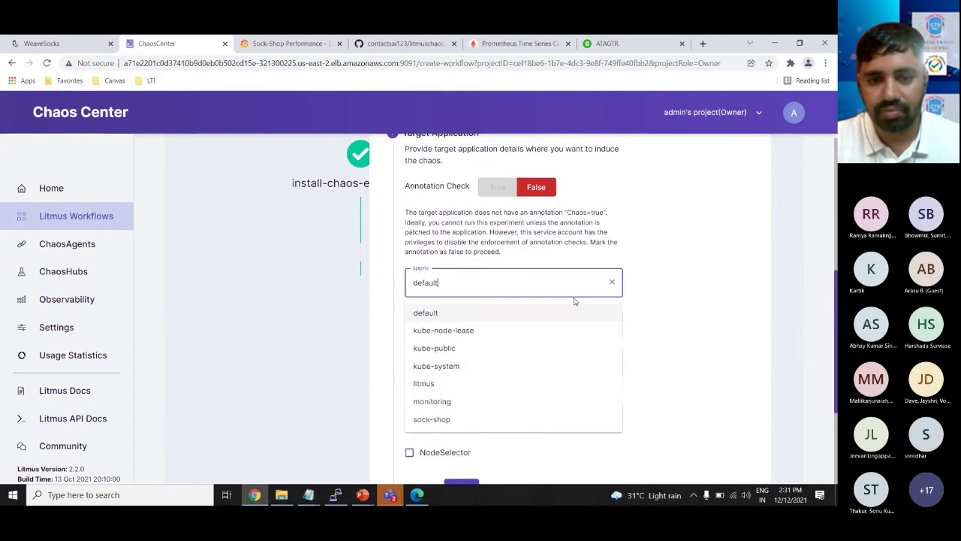
left_click(468, 419)
left_click(490, 365)
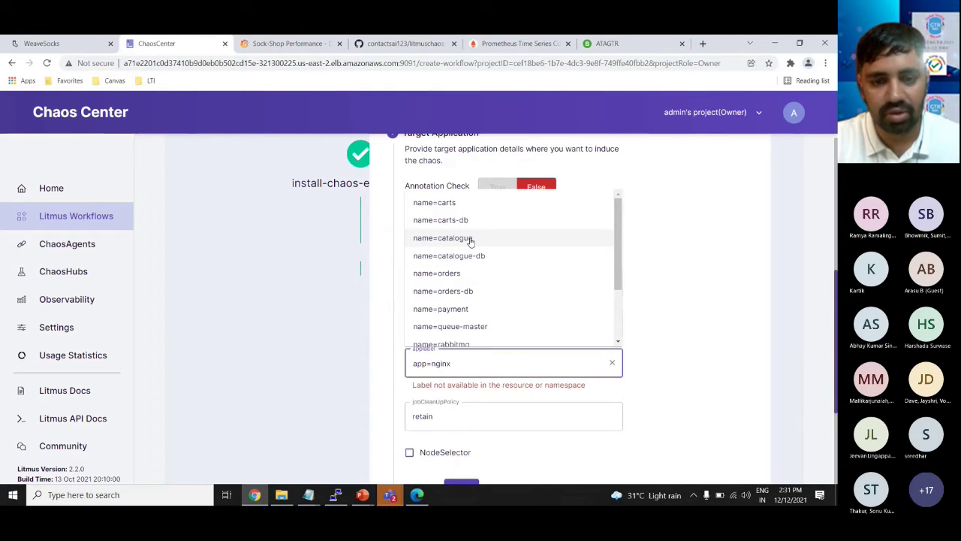
left_click(471, 238)
scroll(674, 407, "down", 2)
left_click(456, 319)
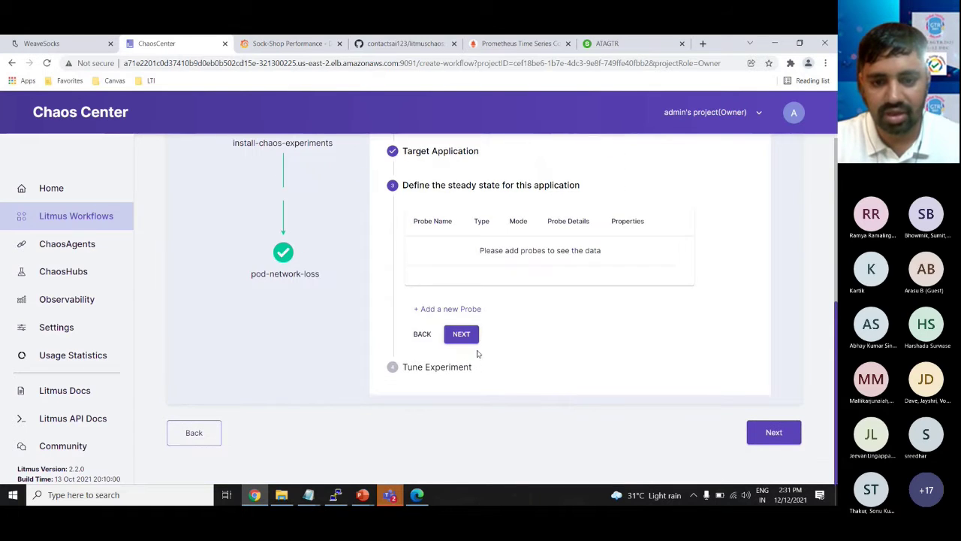
left_click(460, 335)
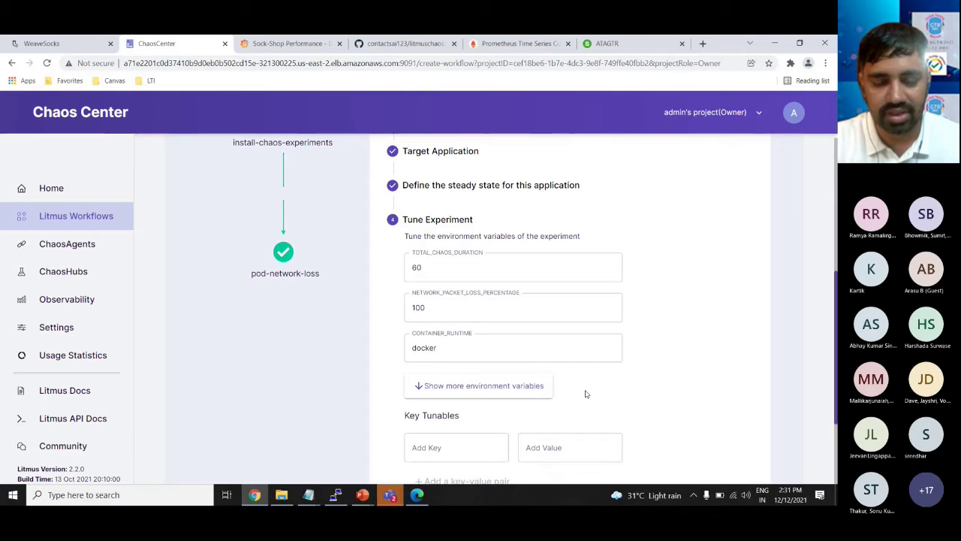
Step: Review the experiment's total chaos duration and network packet loss percentage, and check the WeaveSocks catalogue page that the attack targets
left_click_drag(464, 267, 399, 269)
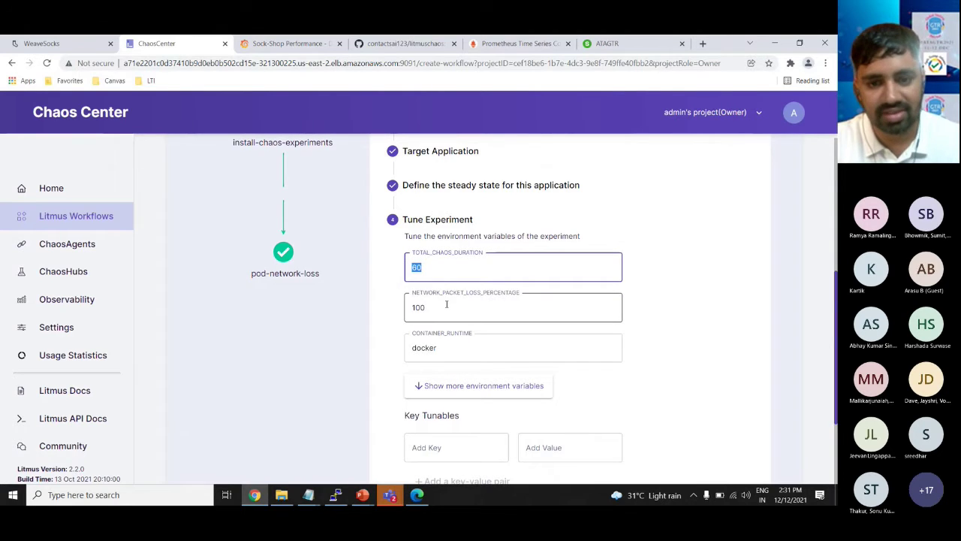
left_click_drag(446, 305, 403, 304)
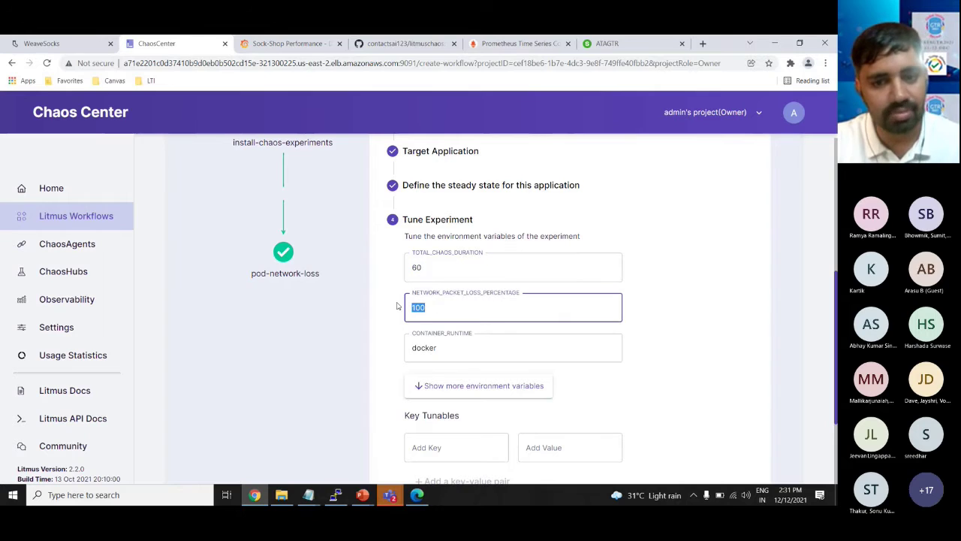
left_click(660, 340)
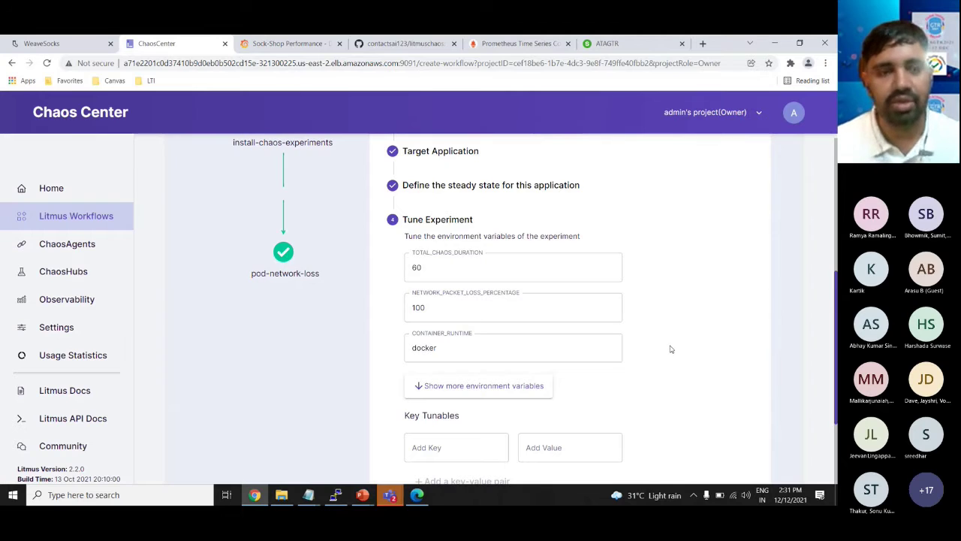
left_click(11, 41)
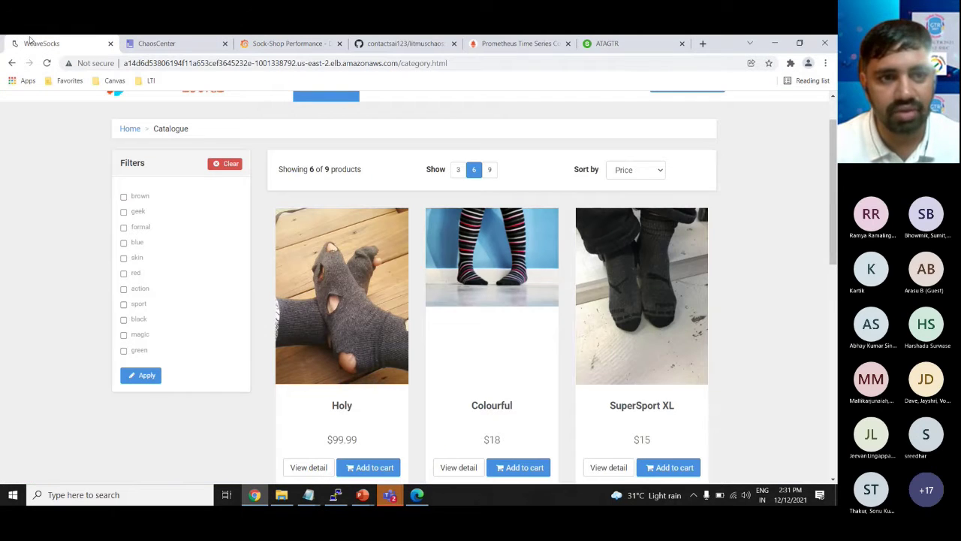
left_click(196, 48)
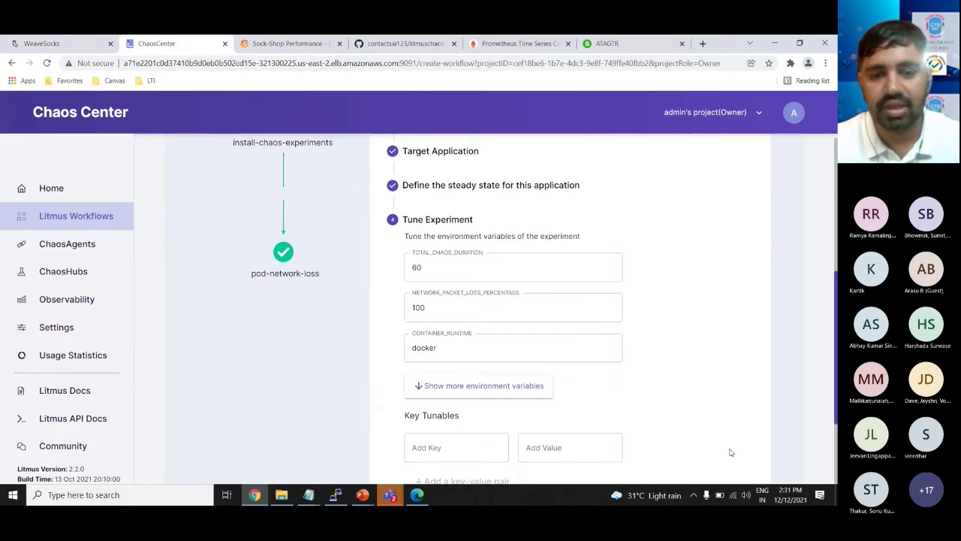
scroll(683, 381, "down", 2)
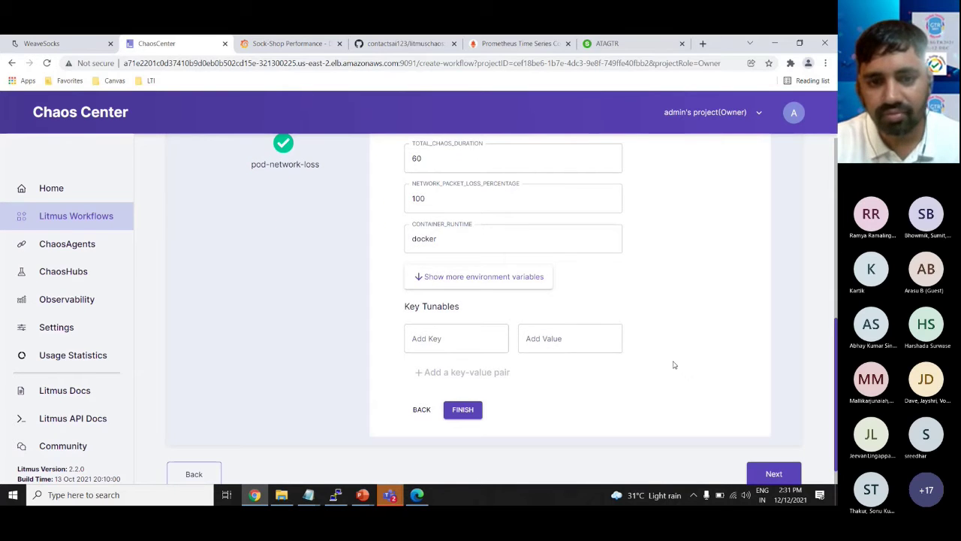
scroll(670, 364, "up", 1)
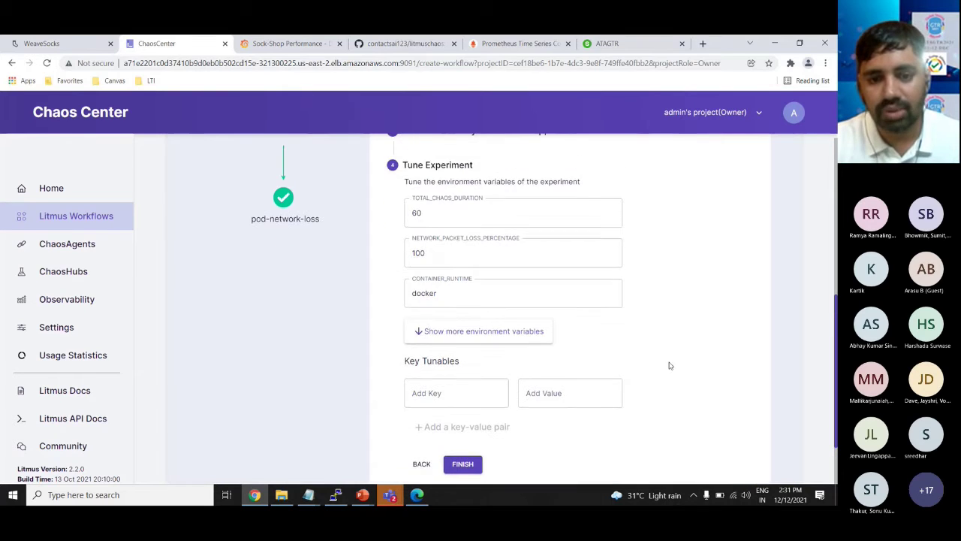
left_click(66, 45)
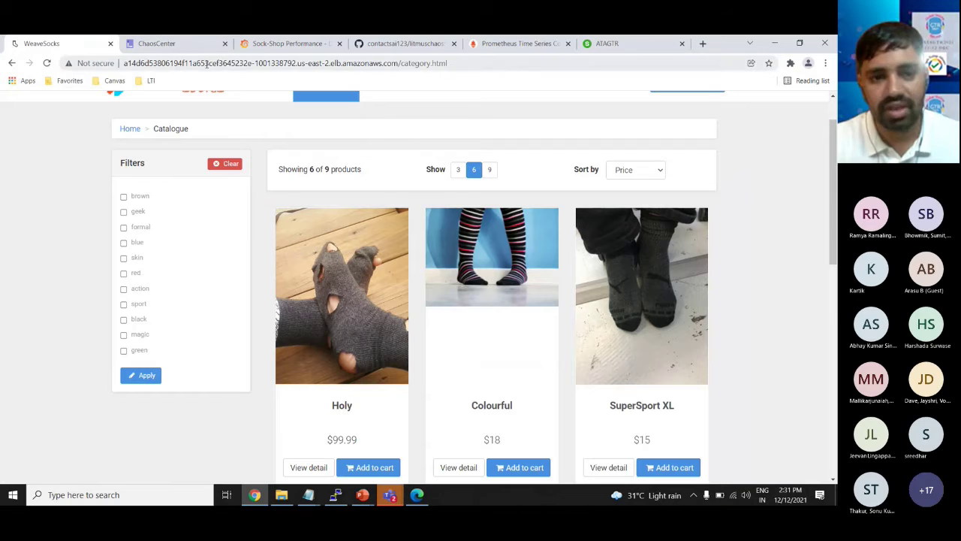
scroll(686, 313, "down", 1)
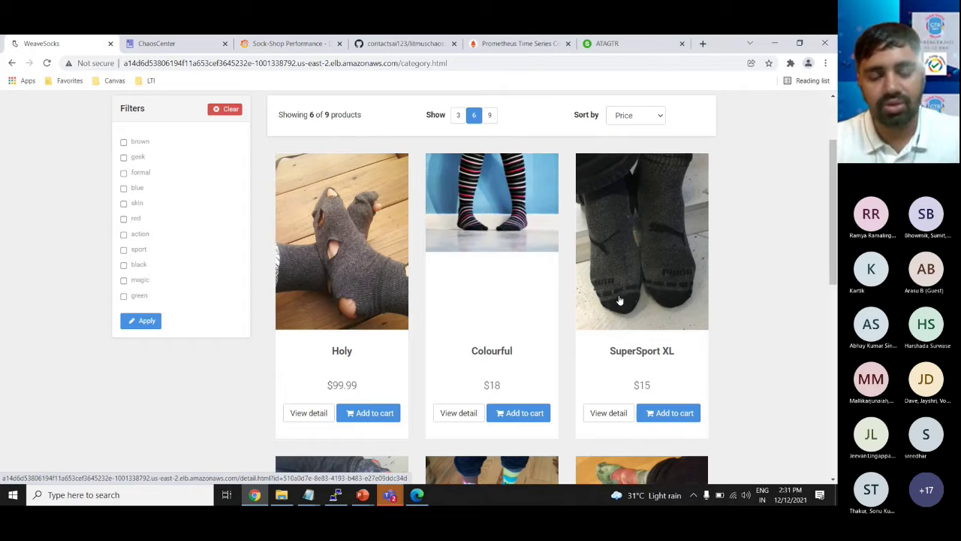
scroll(620, 300, "up", 1)
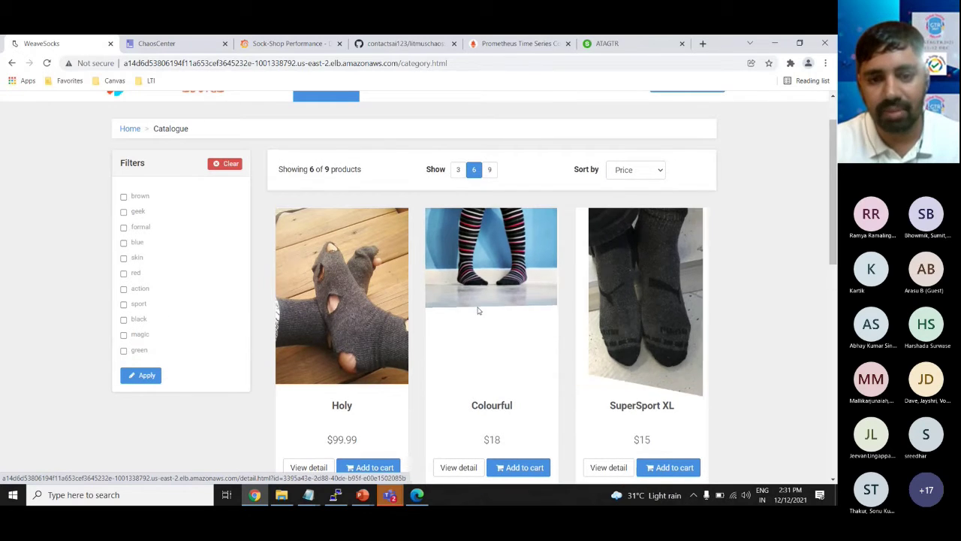
left_click(157, 43)
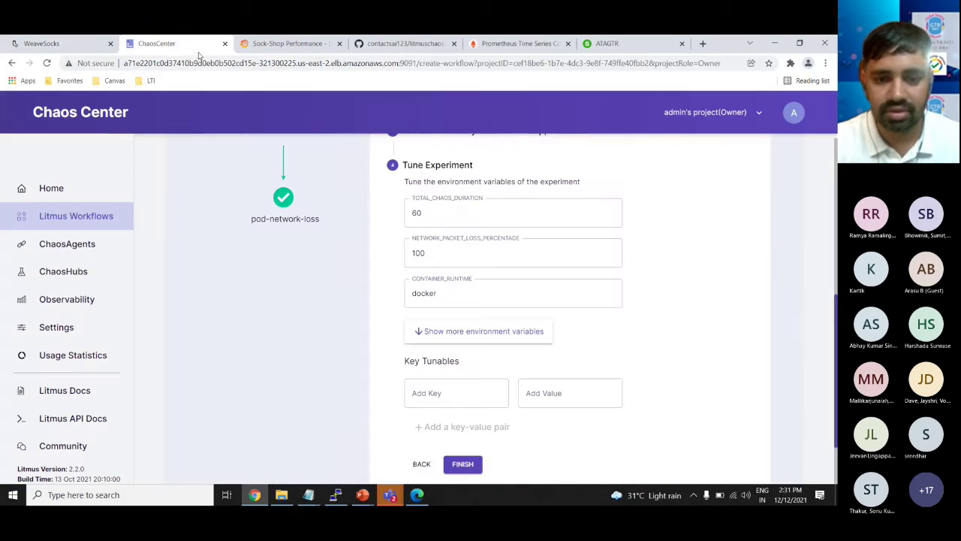
Step: Finish the experiment with its default tuning values and set Cleanup Chaos Resources to False
scroll(532, 403, "down", 2)
left_click(459, 375)
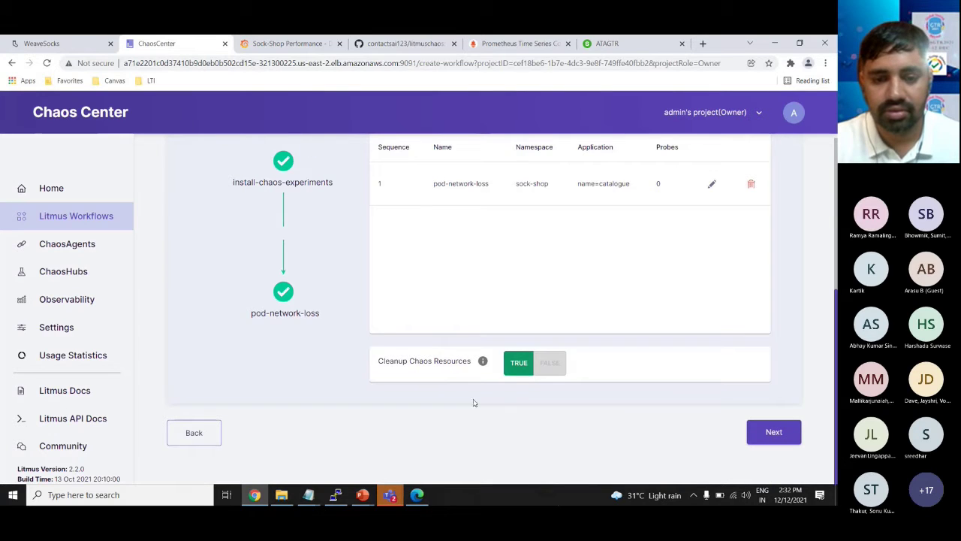
left_click(548, 362)
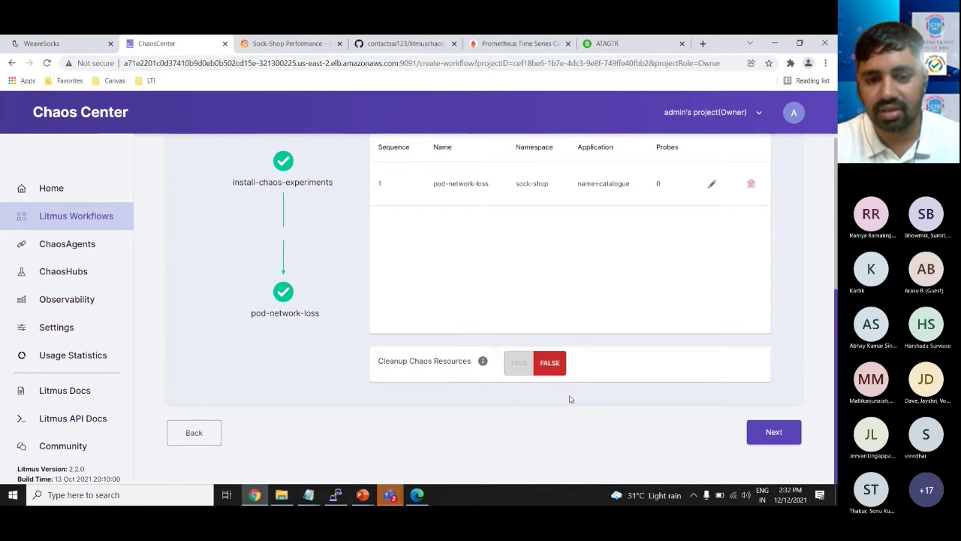
Step: Keep the 10-point weight for pod-network-loss and immediate scheduling, and continue to the verification stage
left_click(768, 431)
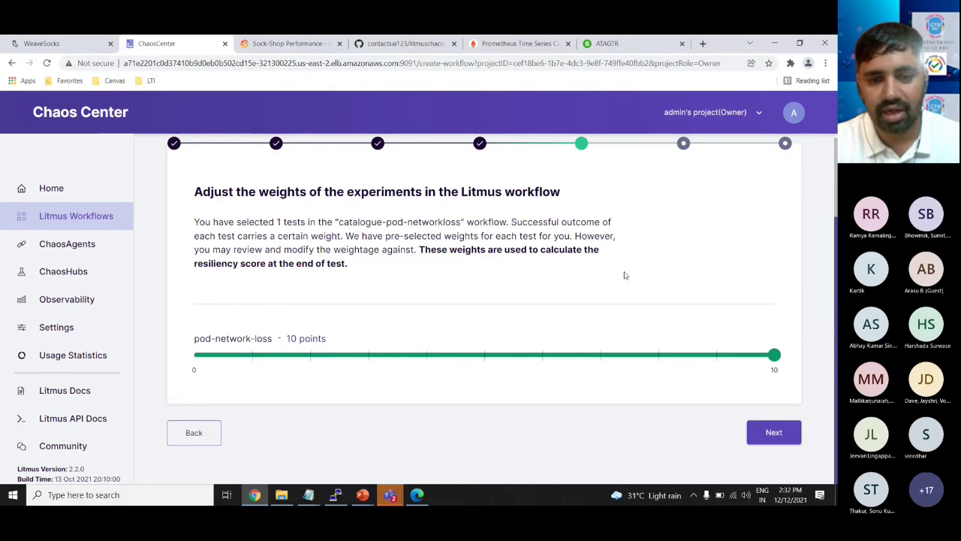
left_click(774, 433)
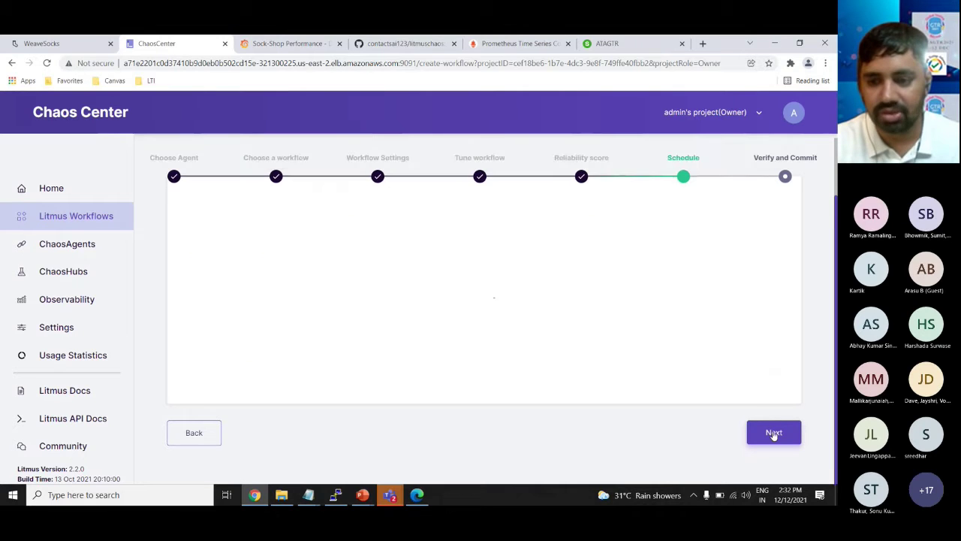
left_click(780, 433)
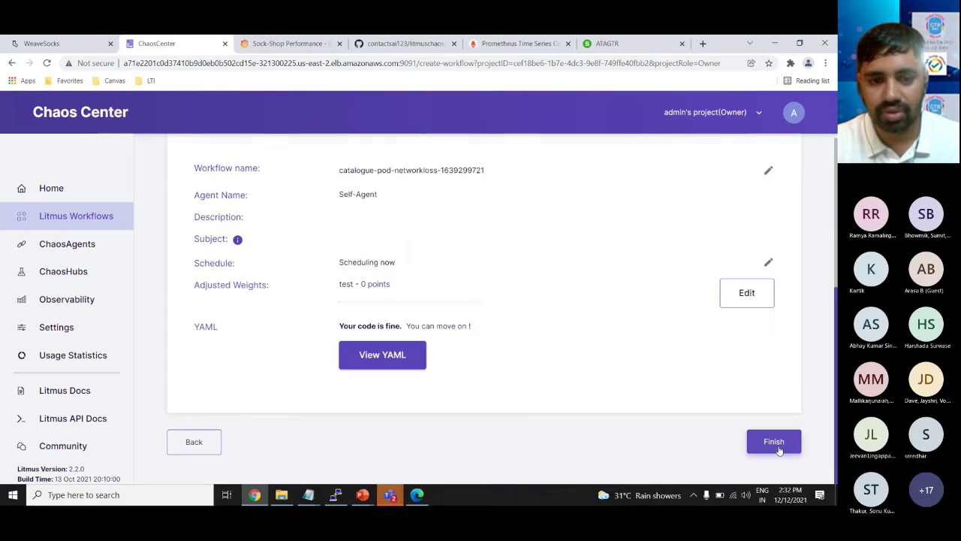
Step: Check the workflow's YAML and summary, and commit the catalogue-pod-networkloss workflow
left_click(390, 365)
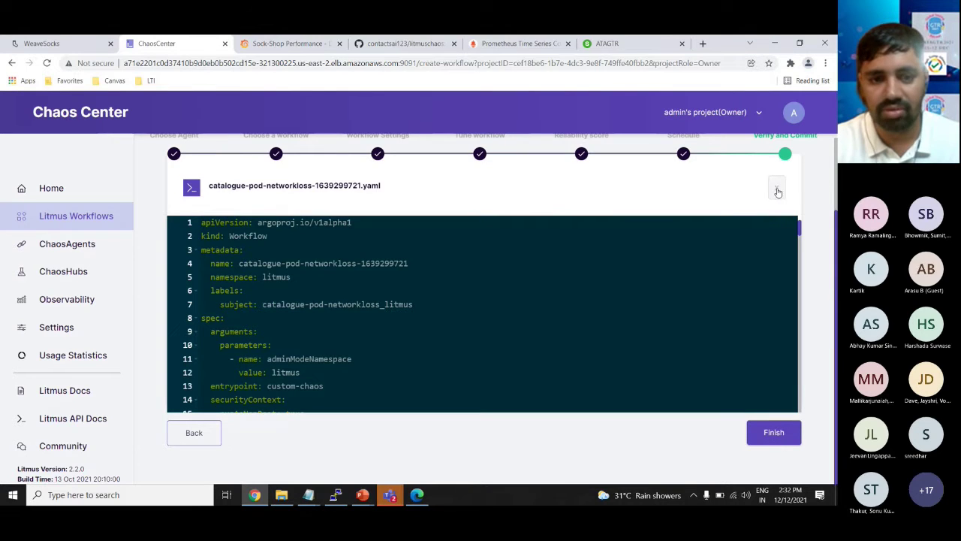
left_click(778, 191)
scroll(778, 387, "down", 2)
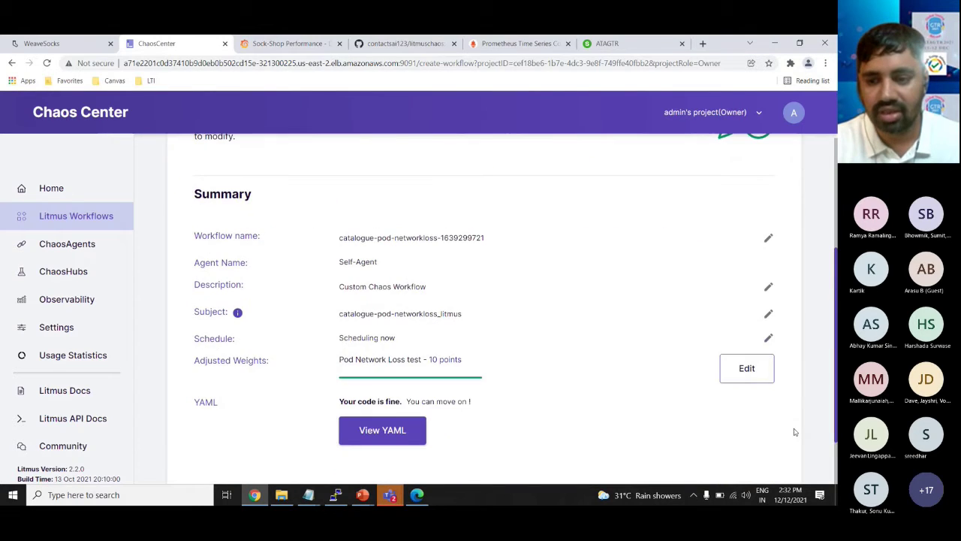
scroll(810, 368, "down", 2)
left_click(774, 435)
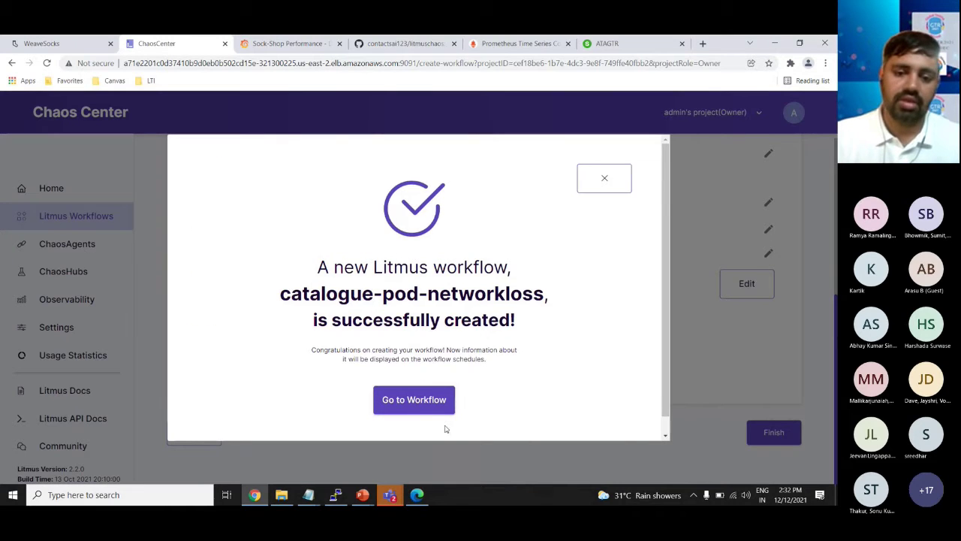
Step: Go to the workflow list and open the graph view of the new catalogue-pod-networkloss run to follow its progress
left_click(438, 409)
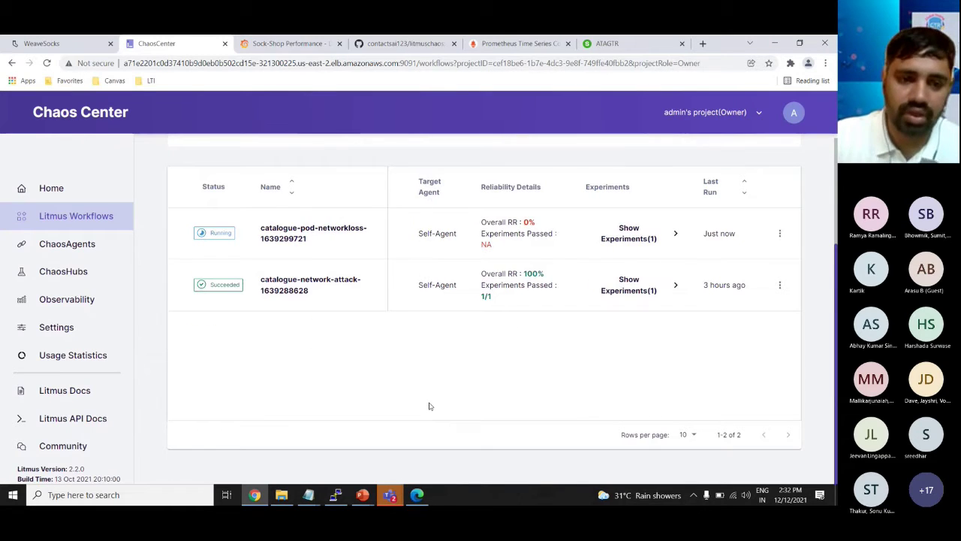
left_click(289, 233)
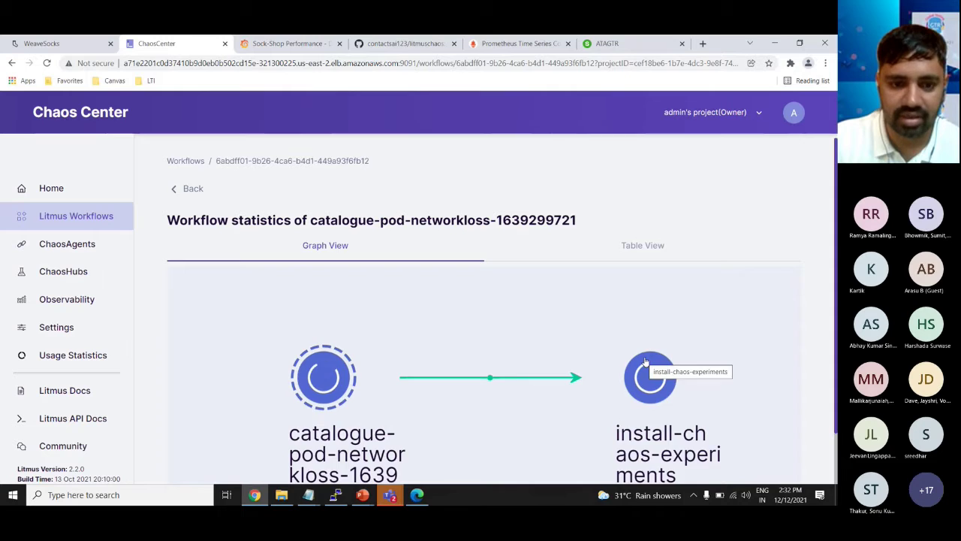
scroll(644, 362, "down", 1)
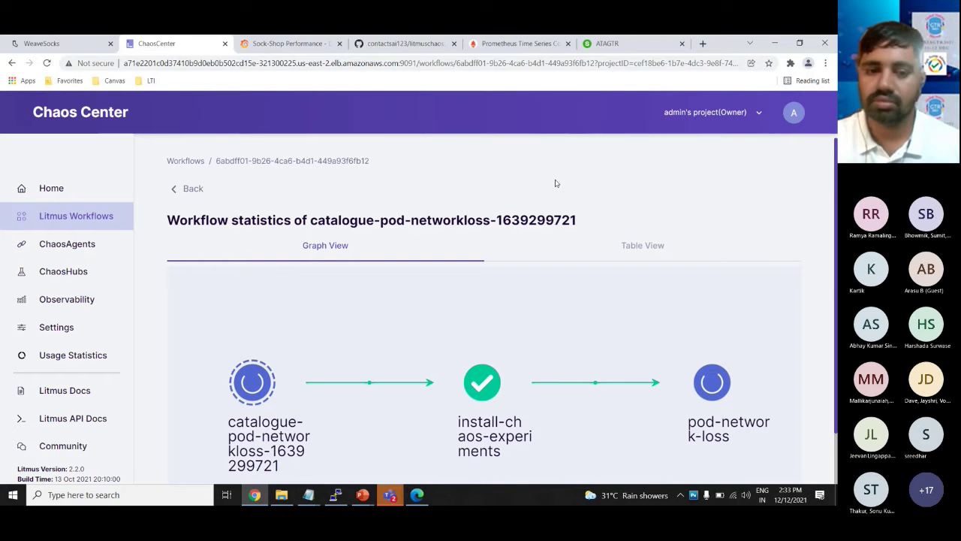
Step: Switch to the WeaveSocks site and reload the catalogue page to check the effect of the network loss
left_click(75, 42)
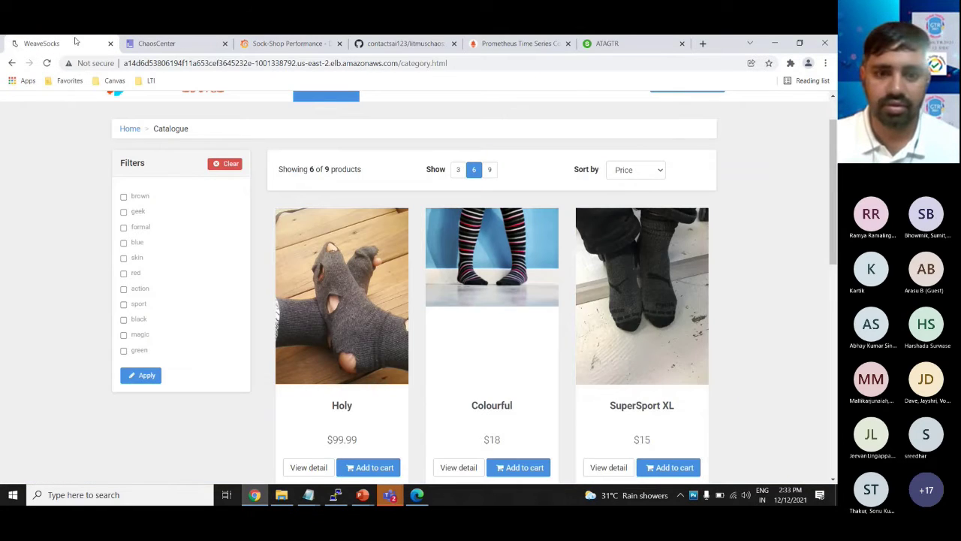
key("F5")
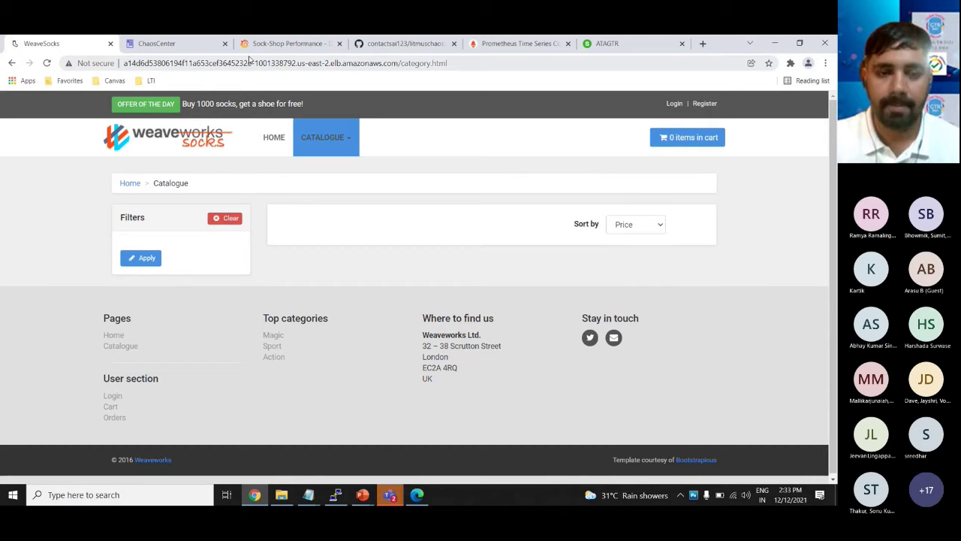
Step: Reload the WeaveSocks catalogue page again and look it over for the effect of the network loss
left_click(252, 63)
key("Return")
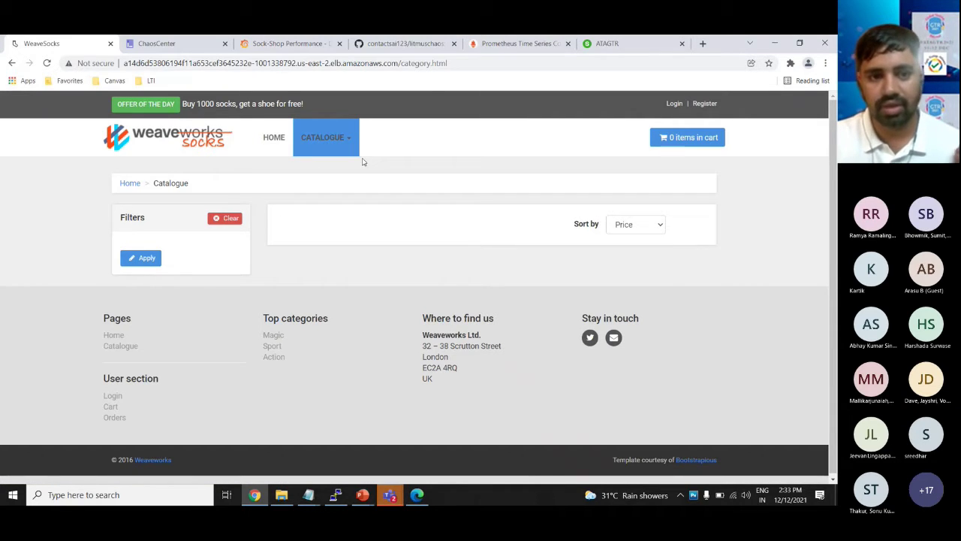
mouse_move(336, 156)
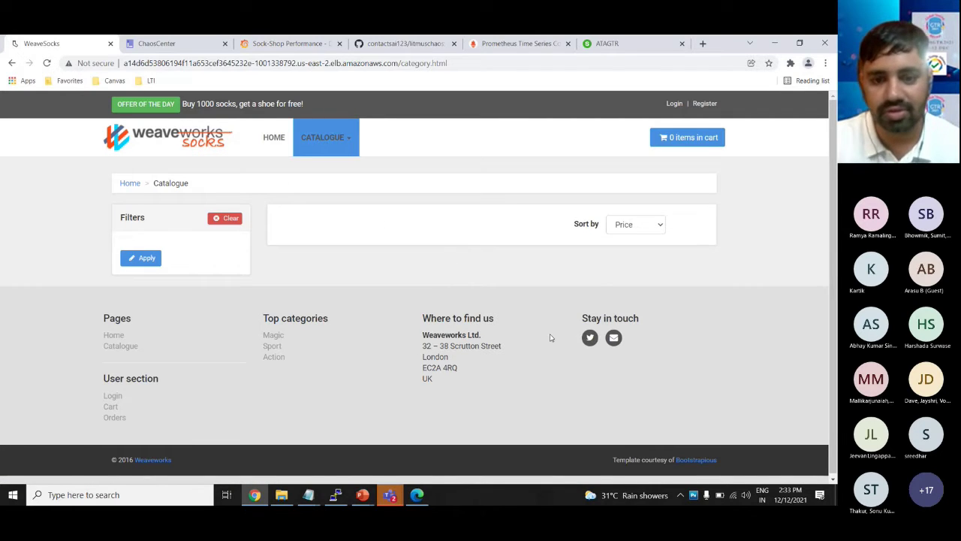
scroll(615, 316, "down", 1)
scroll(615, 316, "up", 1)
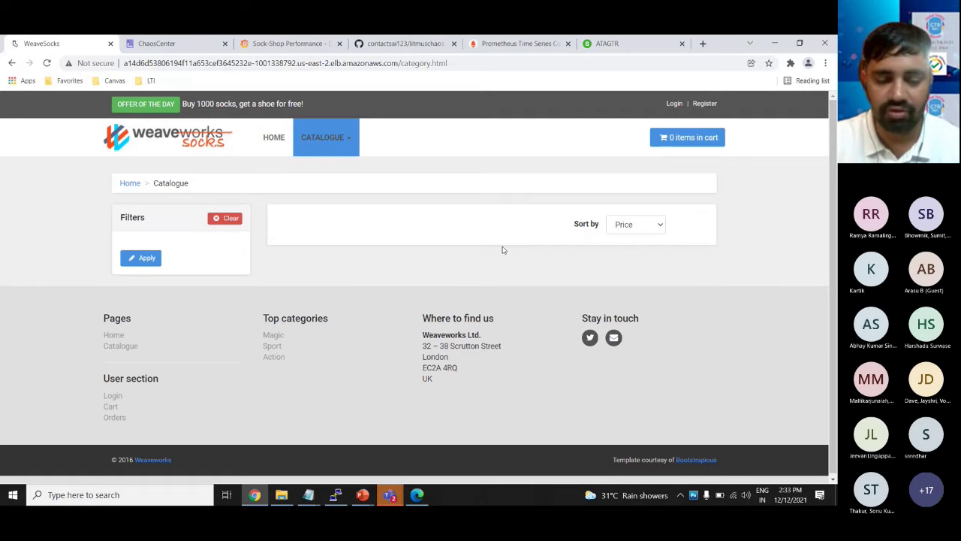
Step: Check the progress of the pod-network-loss run in ChaosCenter and compare it with the WeaveSocks catalogue page
key("ctrl+Tab")
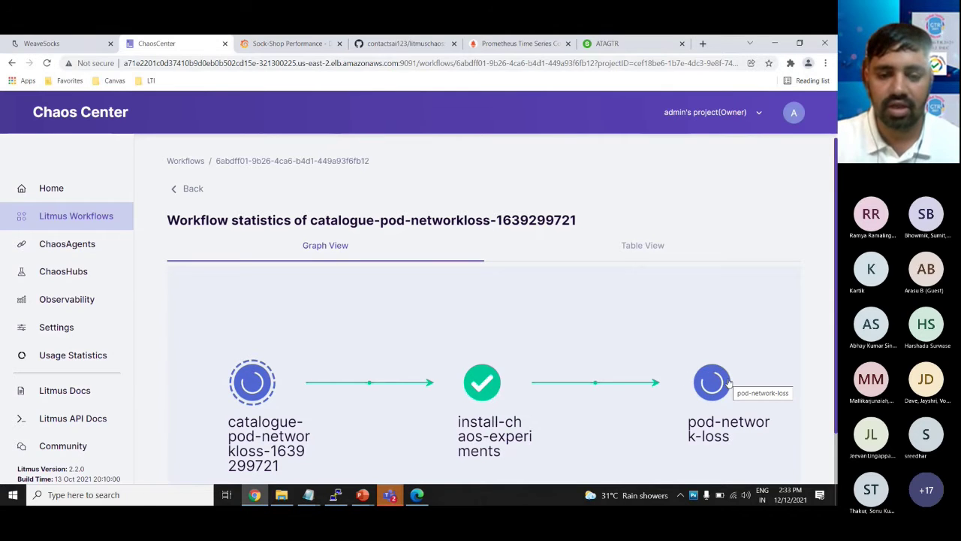
key("ctrl+shift+Tab")
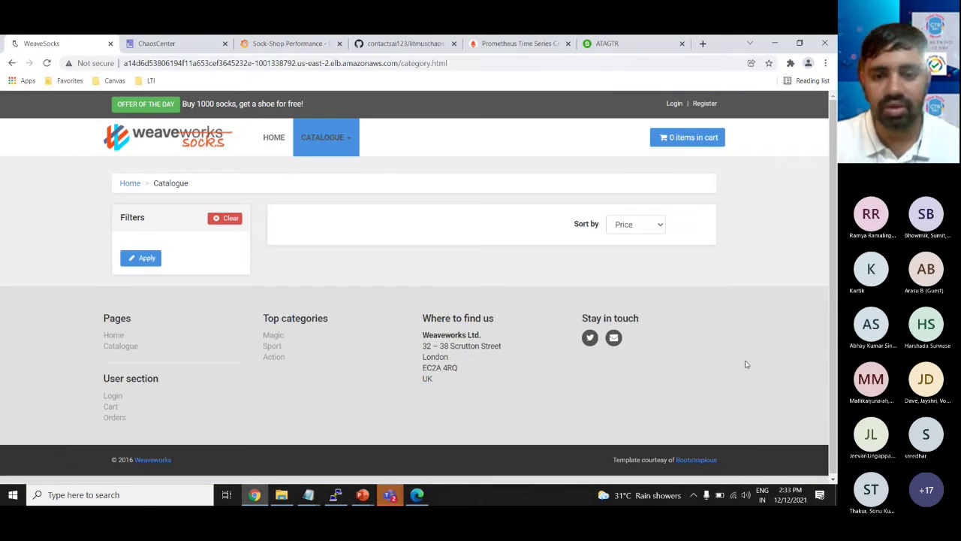
scroll(742, 333, "down", 1)
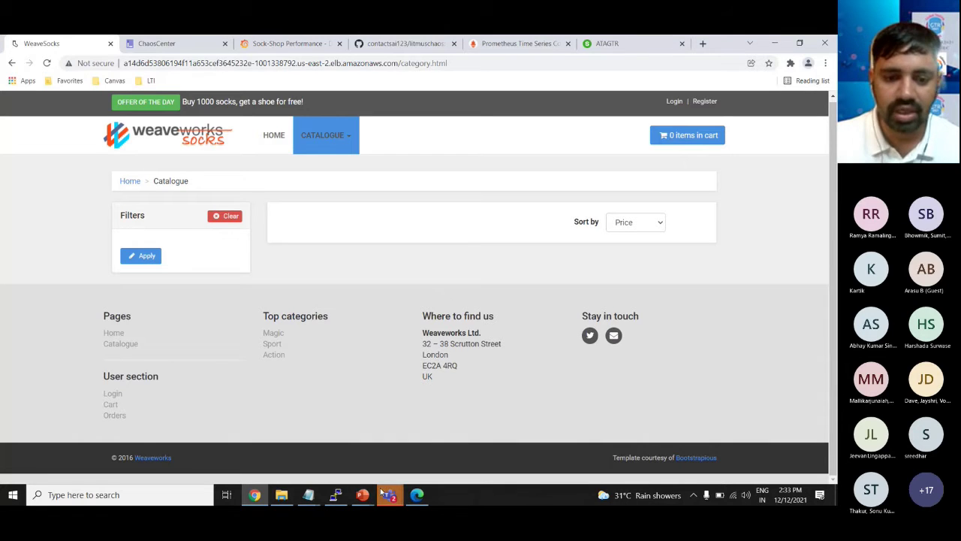
Step: Switch from the browser to the Microsoft Teams meeting window
mouse_move(382, 490)
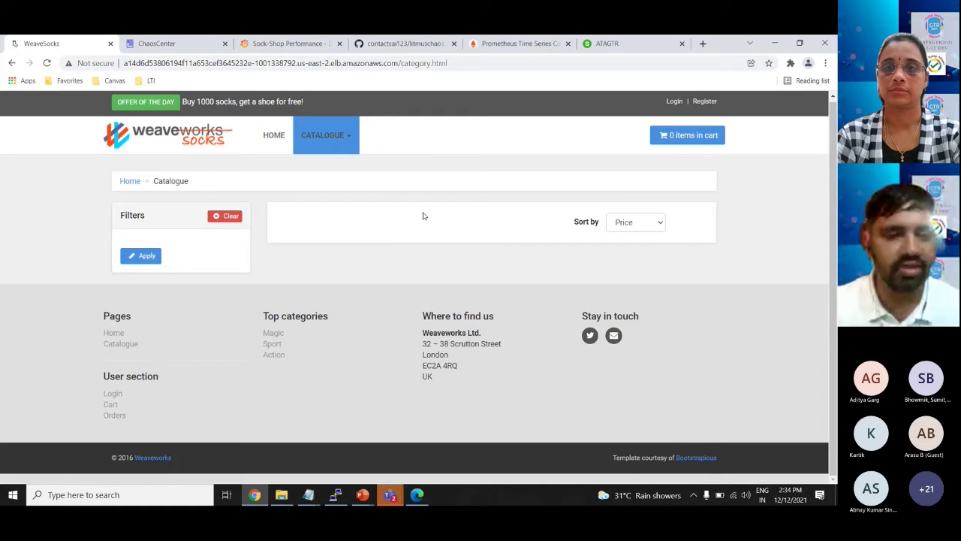
left_click(404, 66)
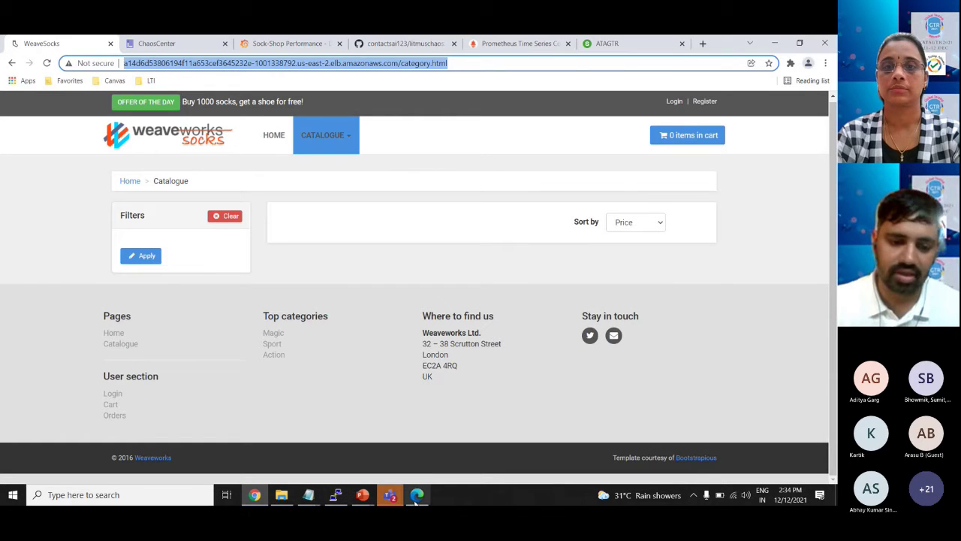
left_click(390, 494)
left_click(421, 455)
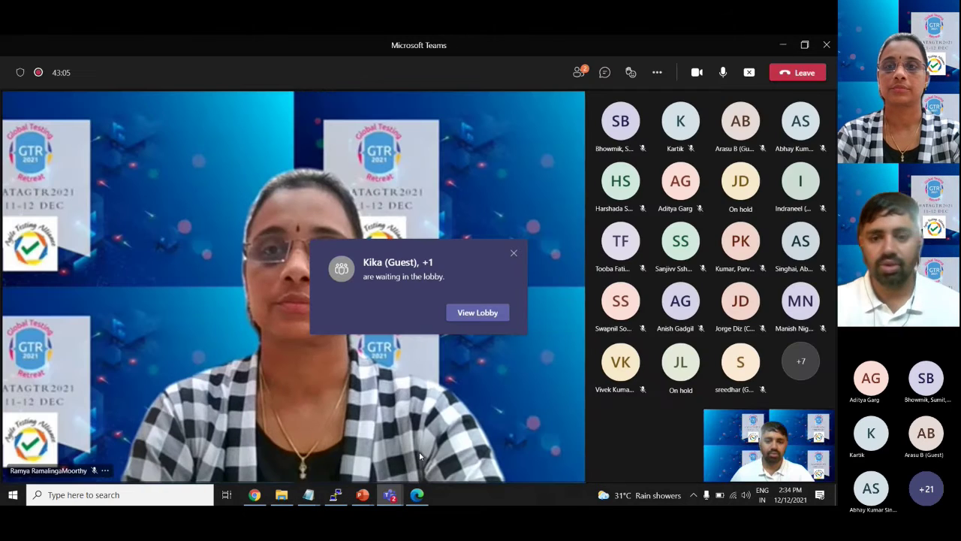
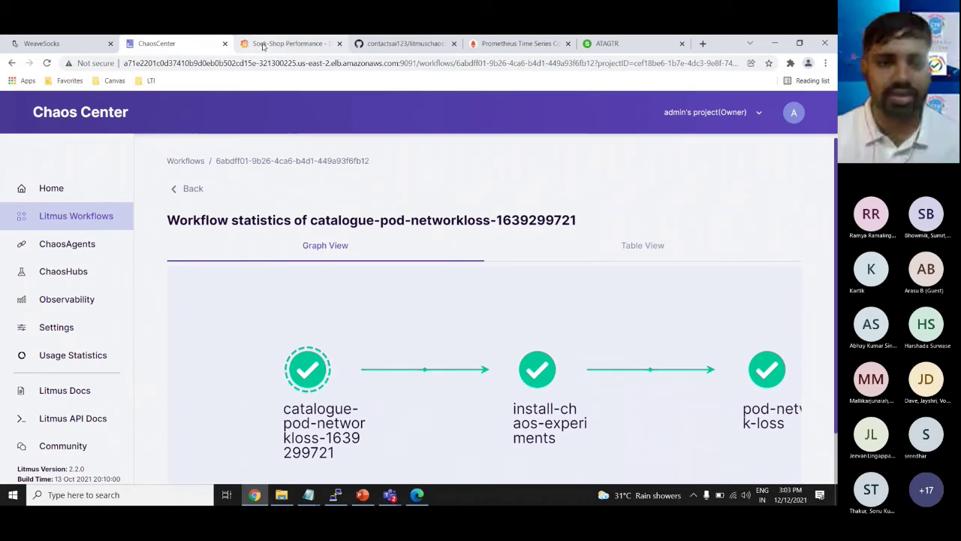
Step: Go back to the WeaveSocks site and reload its catalogue page to check whether the products load after the experiment
left_click(290, 43)
left_click(90, 46)
left_click(129, 63)
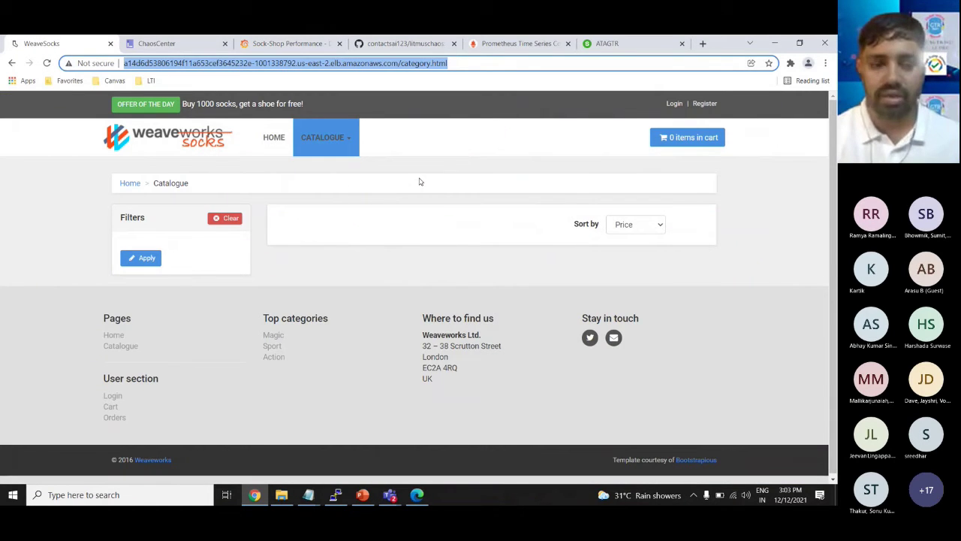
key("Return")
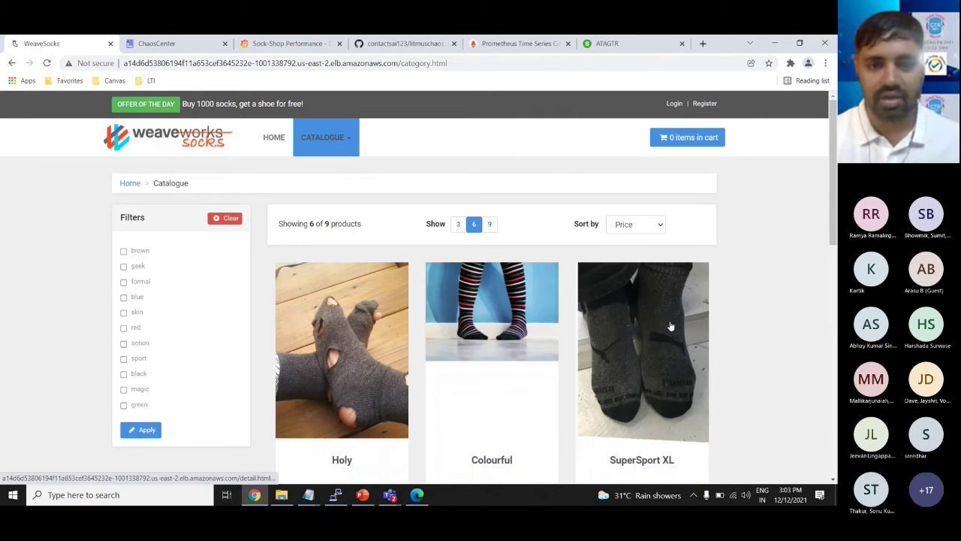
Step: Check the catalogue pod in the terminal's sock-shop pod list, and compare the workflow graph in ChaosCenter with the WeaveSocks catalogue
left_click(341, 494)
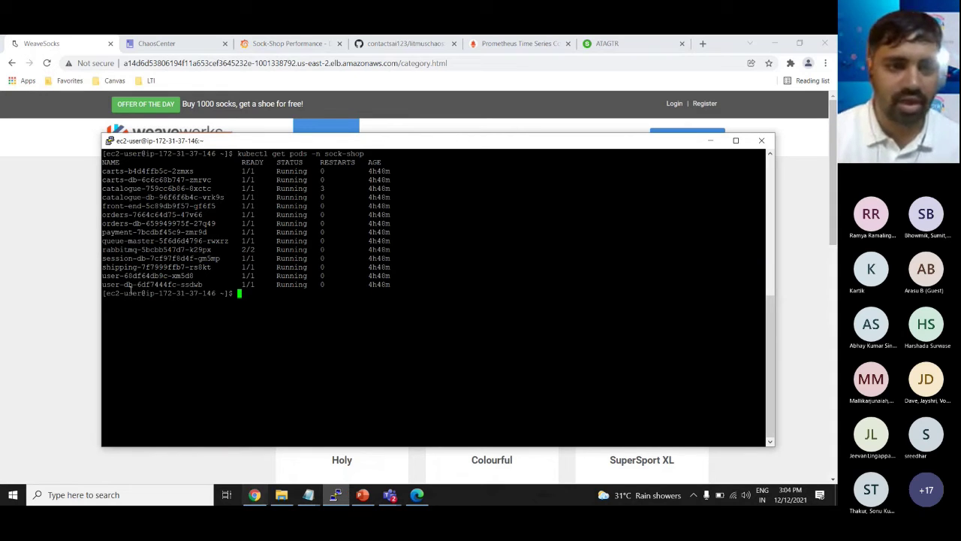
double_click(157, 189)
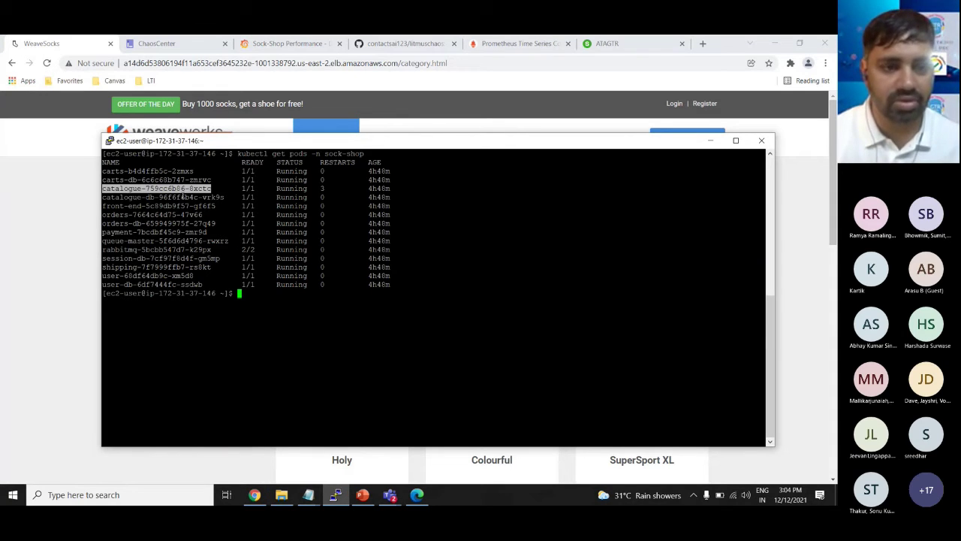
left_click(706, 141)
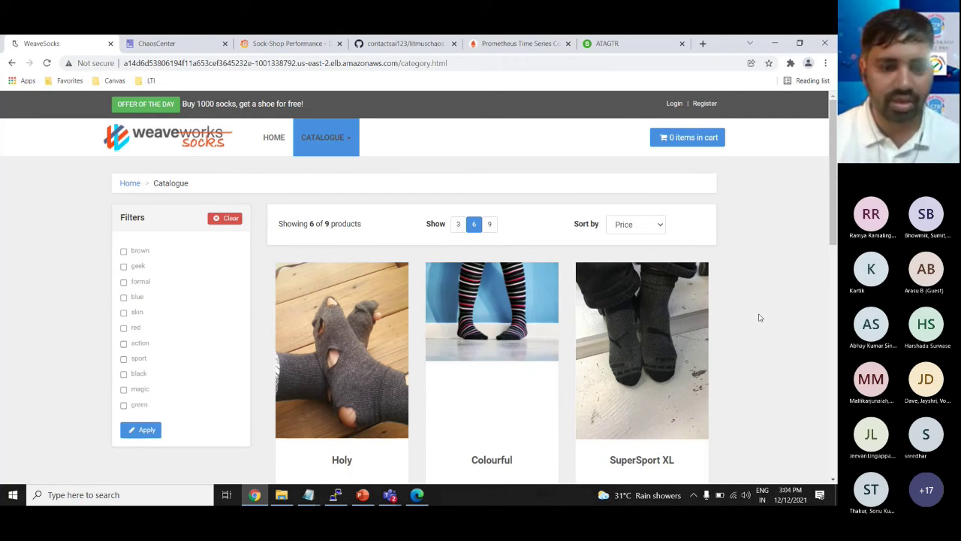
left_click(154, 43)
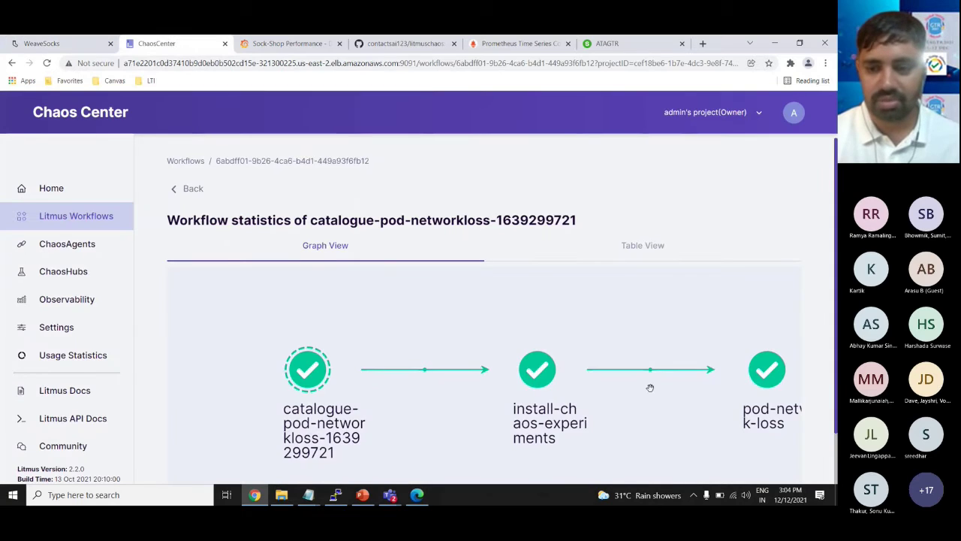
left_click(45, 43)
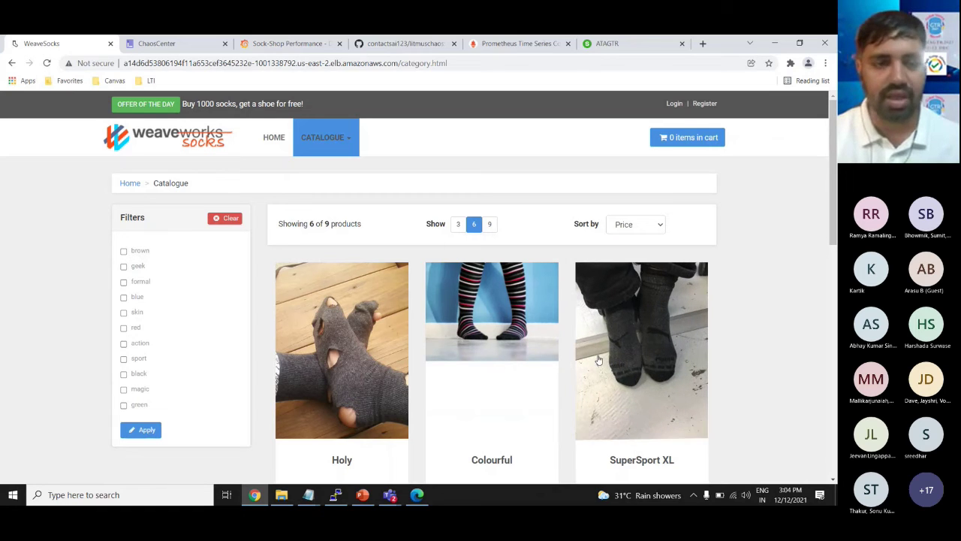
Step: Go to the Litmus Workflows schedules in ChaosCenter and look through the scheduled workflows
left_click(169, 43)
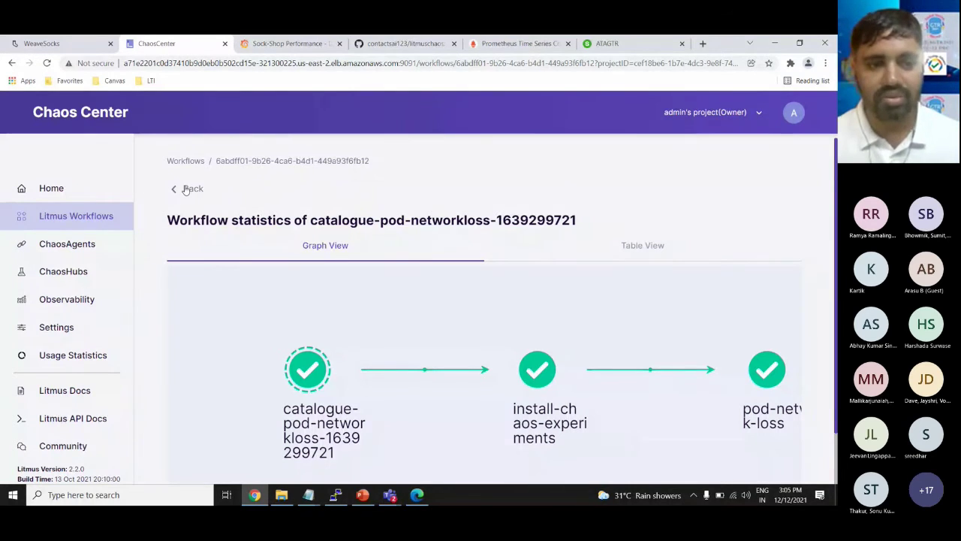
left_click(53, 188)
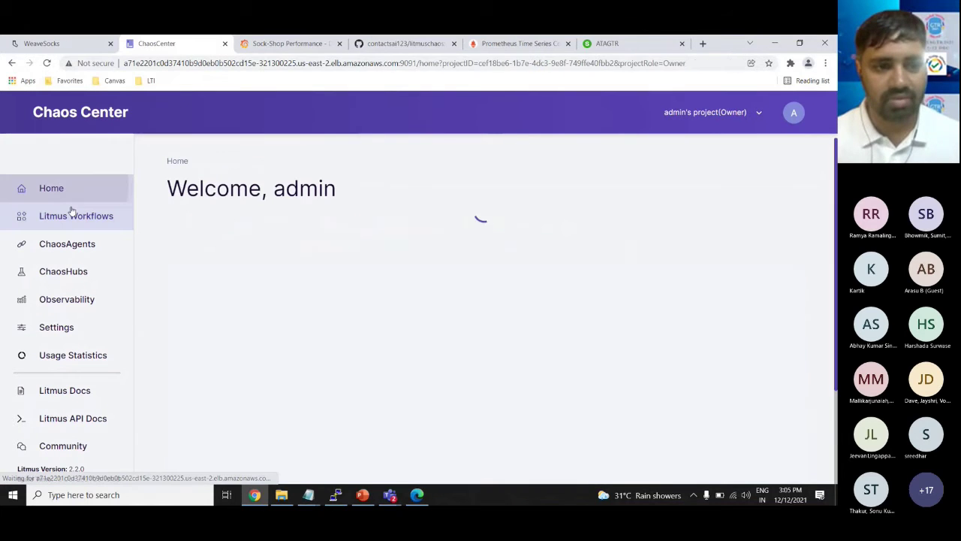
left_click(72, 217)
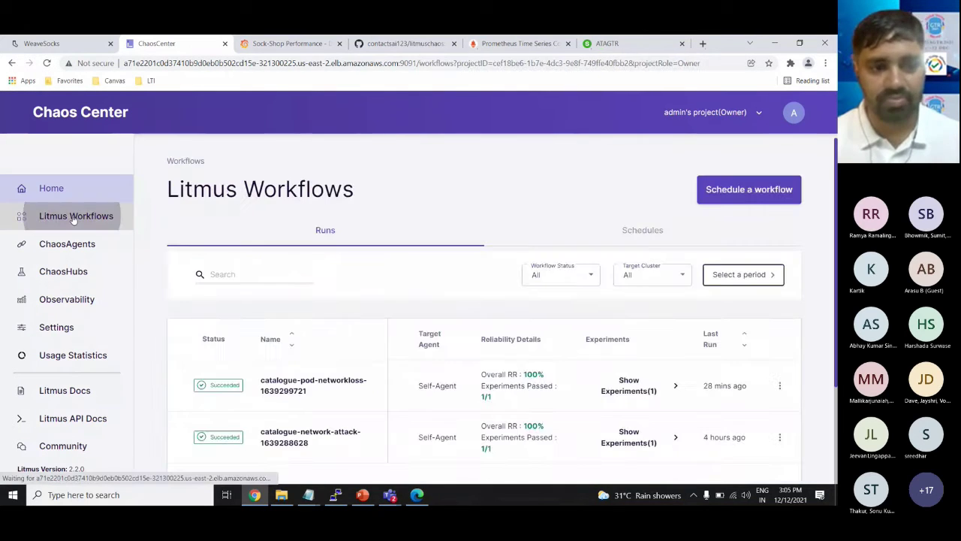
left_click(634, 234)
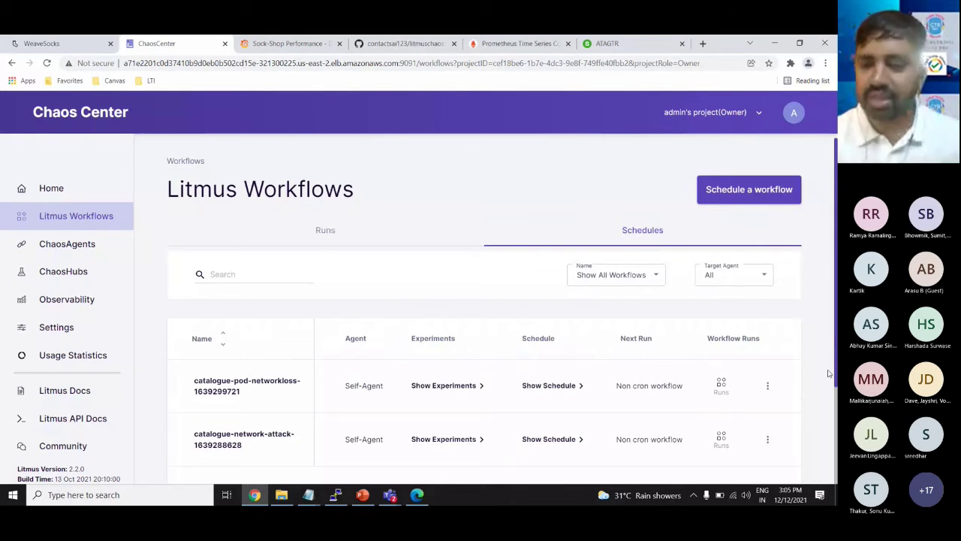
scroll(796, 377, "down", 3)
scroll(797, 378, "up", 2)
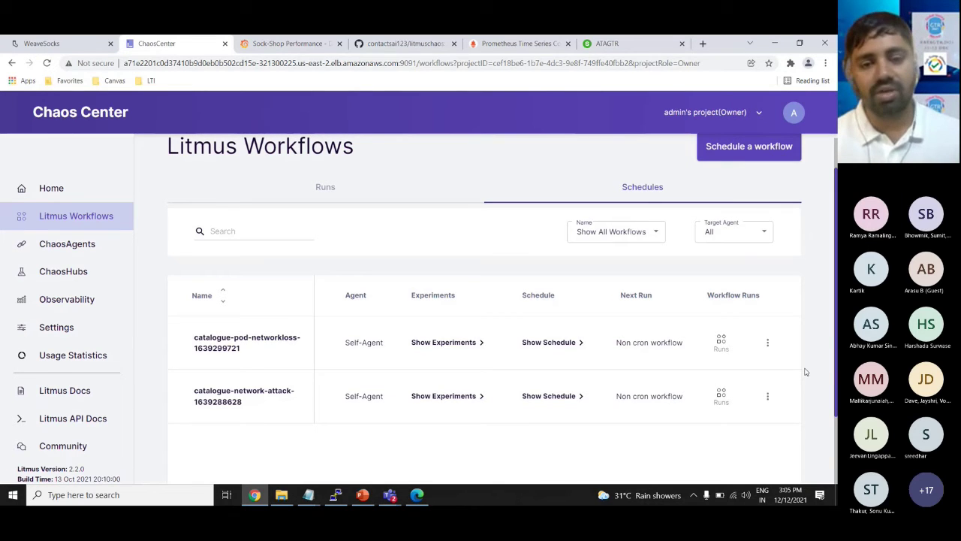
Step: Open the Save Template form for the catalogue-pod-networkloss workflow and enter podattack as both the template name and description
left_click(770, 344)
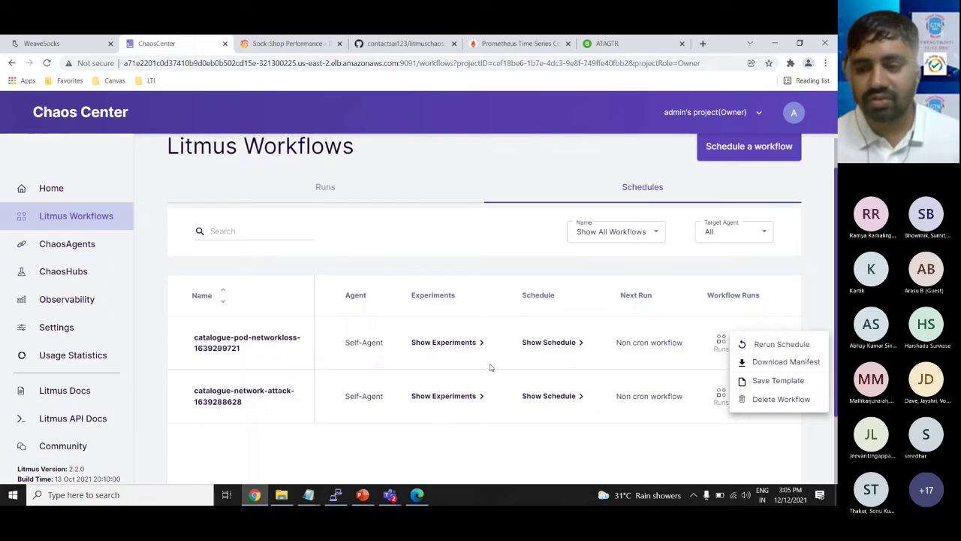
left_click(776, 379)
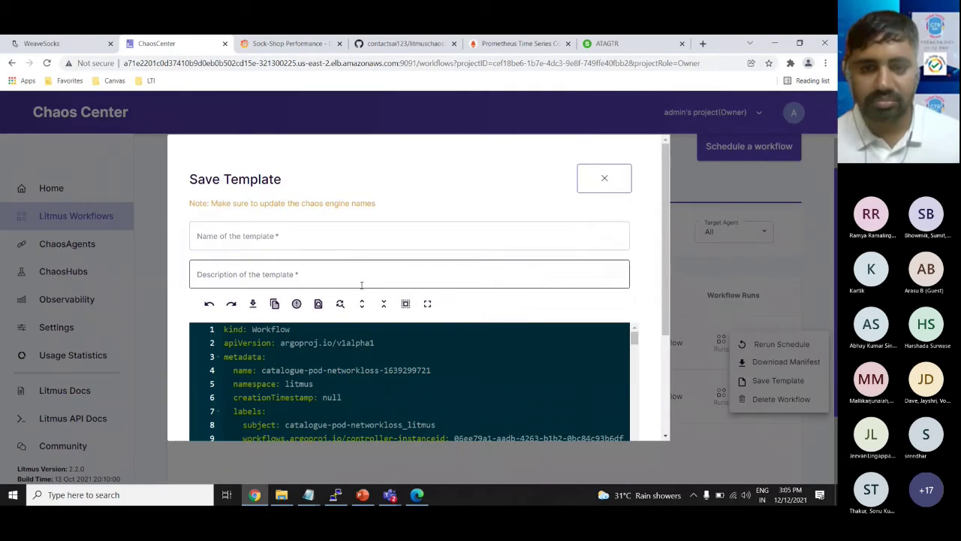
left_click(330, 237)
type("pod")
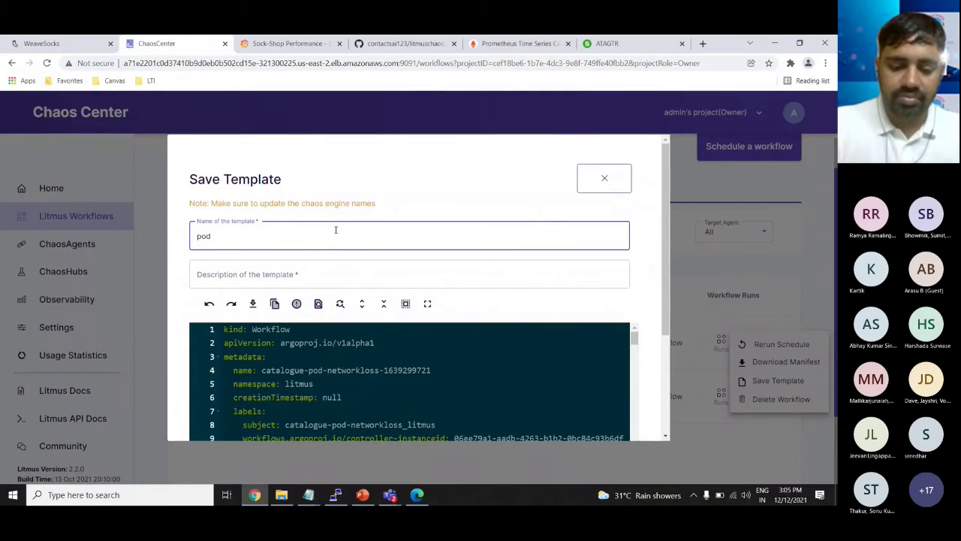
type("attack")
key("ctrl+a")
key("ctrl+c")
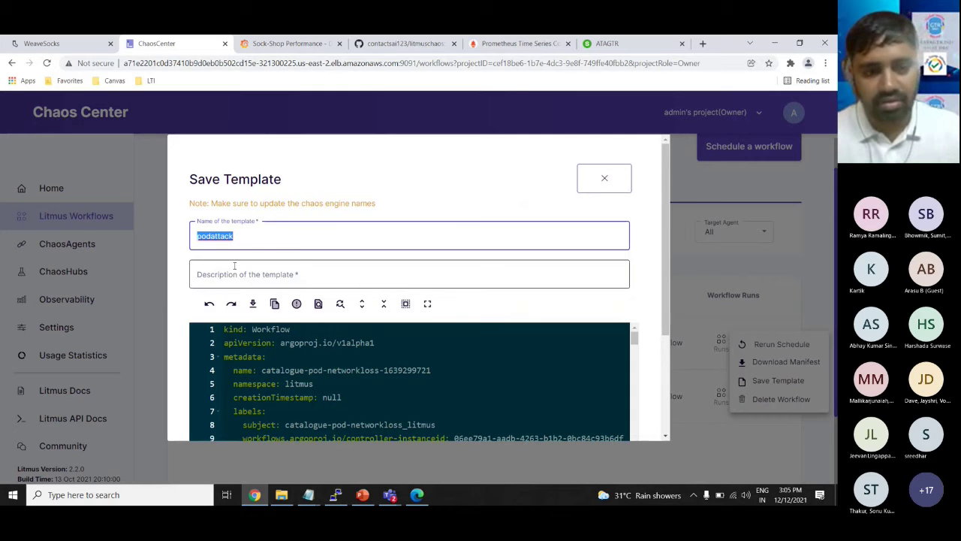
left_click(228, 274)
key("ctrl+v")
Step: Look through the template's workflow YAML, and leave the Save Template form and the workflow's options
scroll(614, 359, "down", 2)
scroll(614, 360, "down", 5)
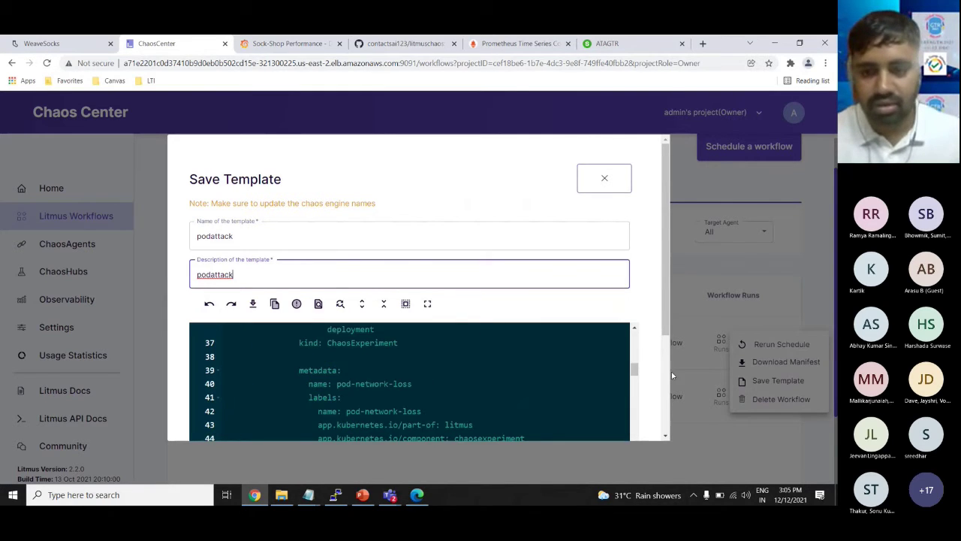
scroll(656, 303, "down", 3)
key("Return")
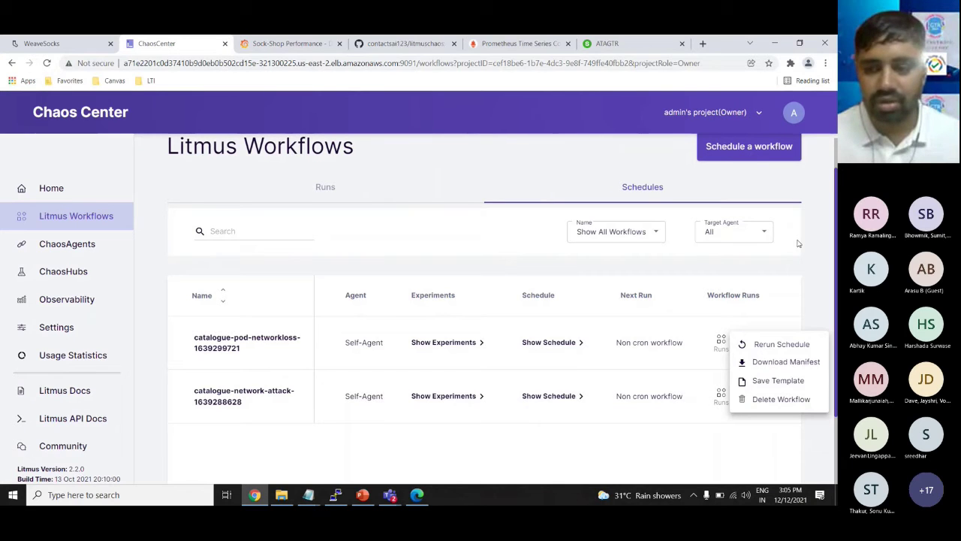
left_click(814, 282)
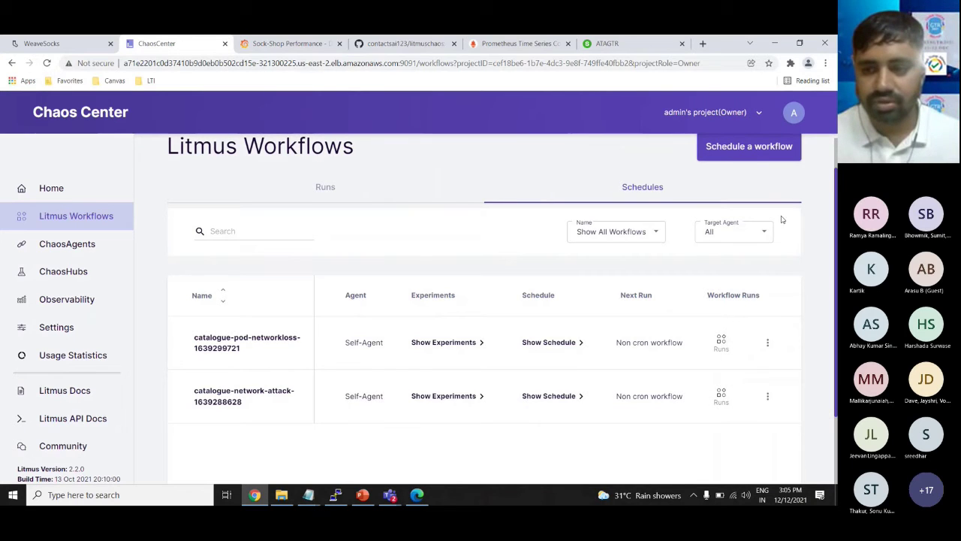
Step: Begin scheduling a new Litmus workflow and choose Self-Agent as the target agent
left_click(747, 154)
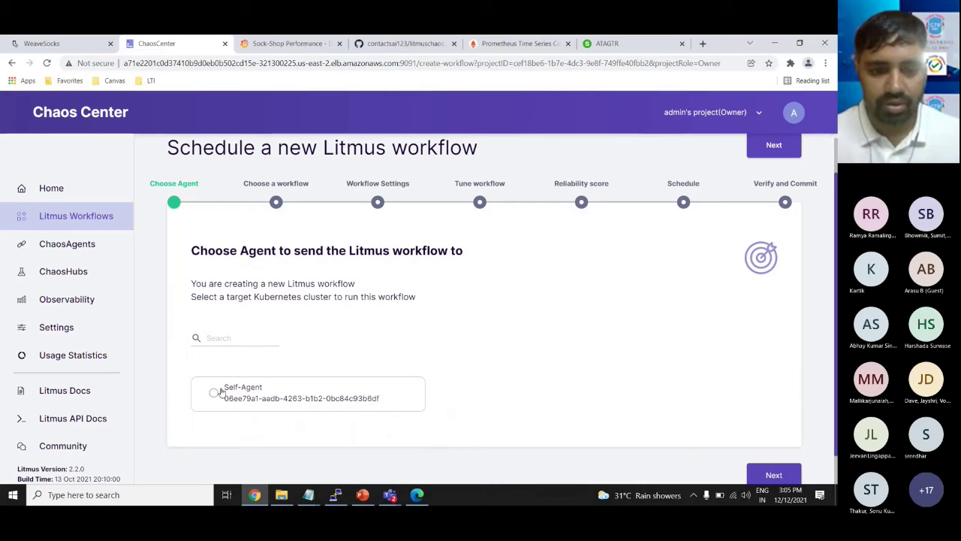
left_click(215, 394)
scroll(590, 422, "down", 1)
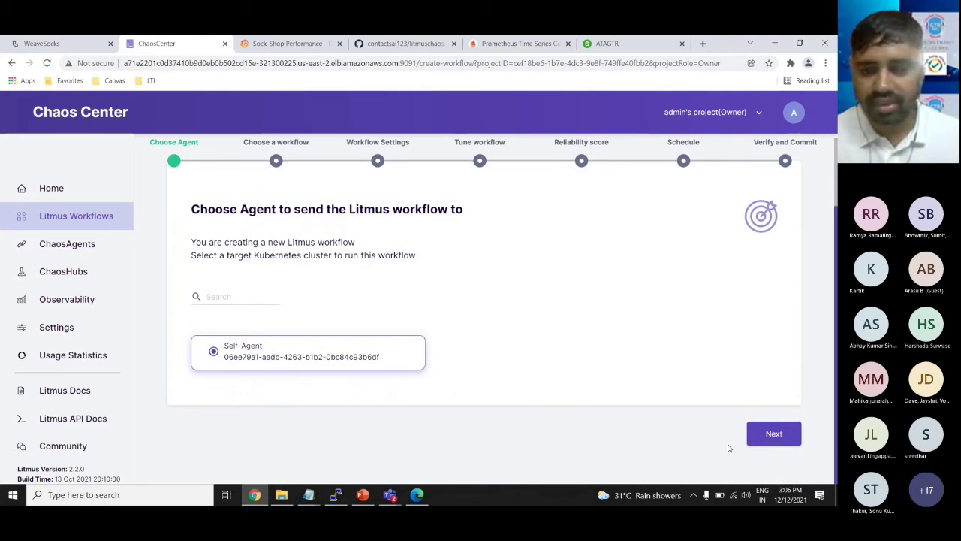
left_click(774, 434)
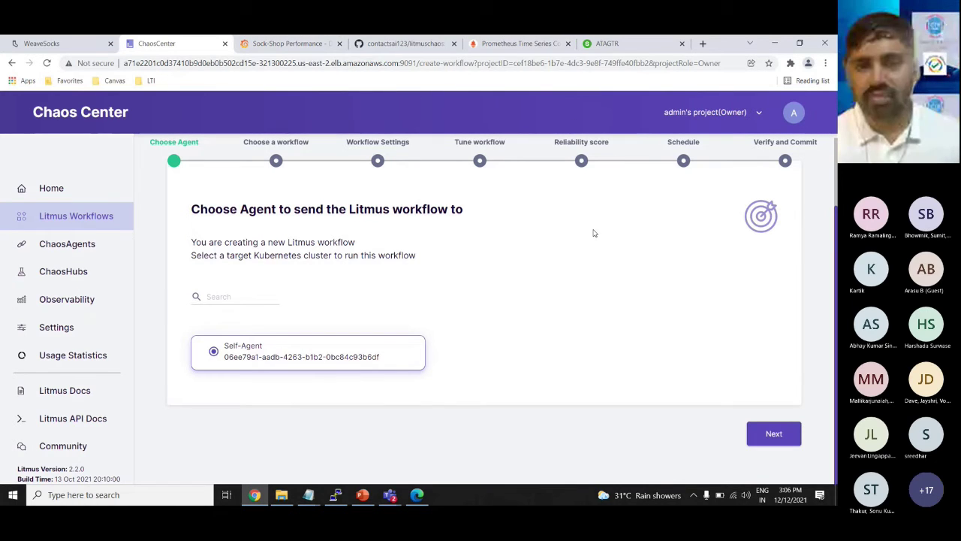
left_click(800, 42)
left_click(774, 42)
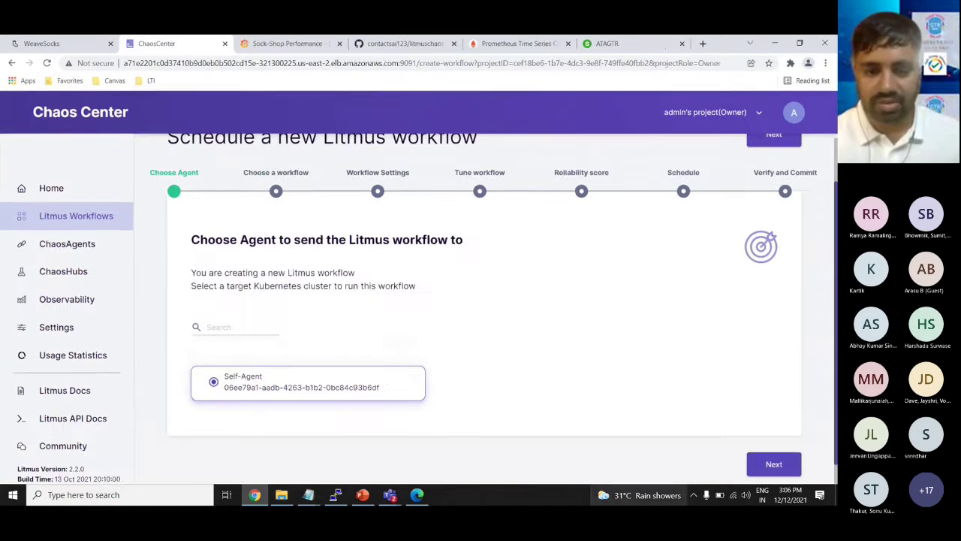
Step: Switch to the SSH terminal and list the pods in the monitoring namespace with kubectl get pods -n monitoring
left_click(335, 495)
type("kubectl ge")
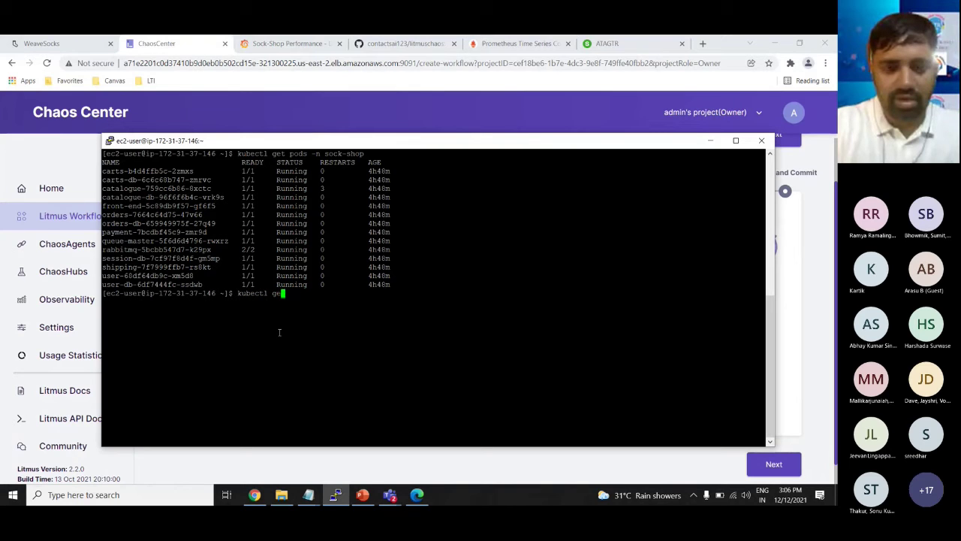
type("t pods ")
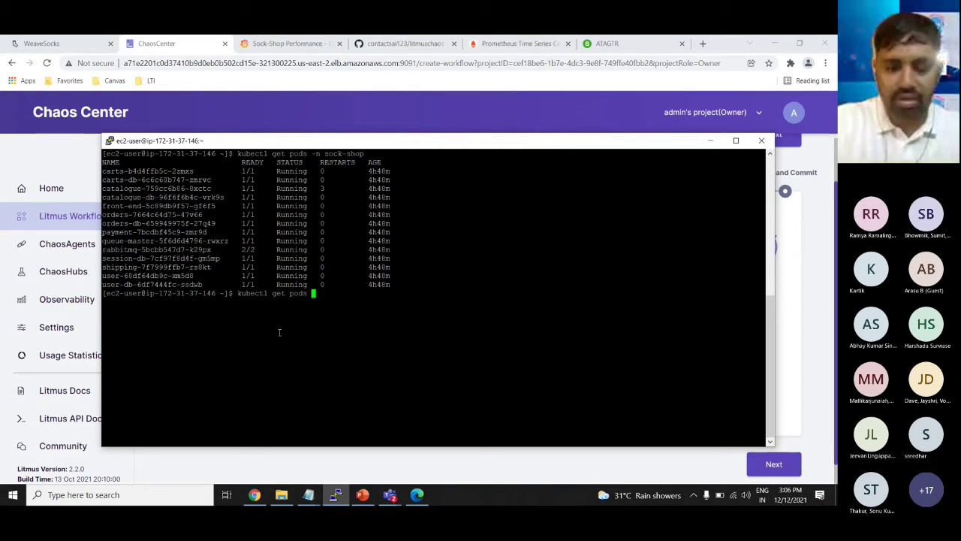
type("-n monitoring")
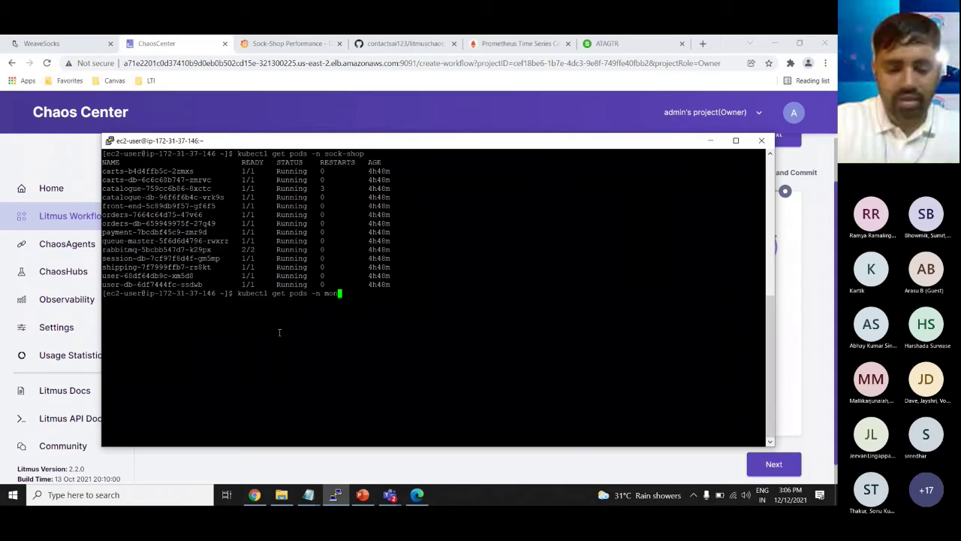
key("Return")
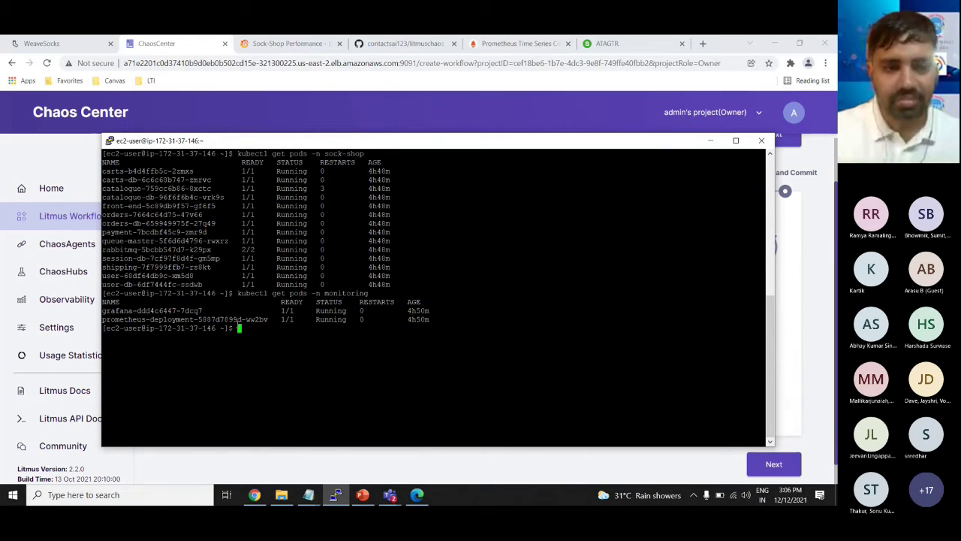
Step: List the pods in the litmus namespace with kubectl get pods -n litmus
type("ku")
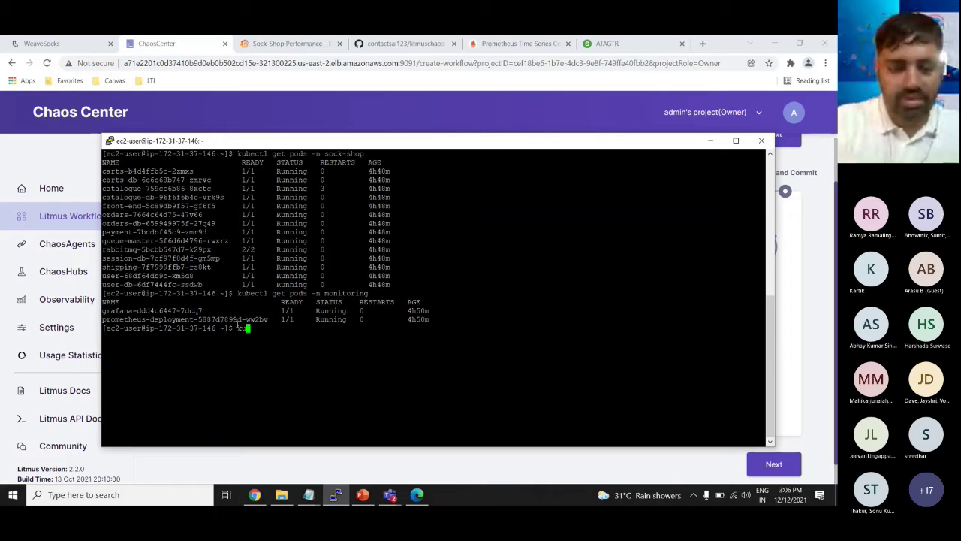
type("bectl ")
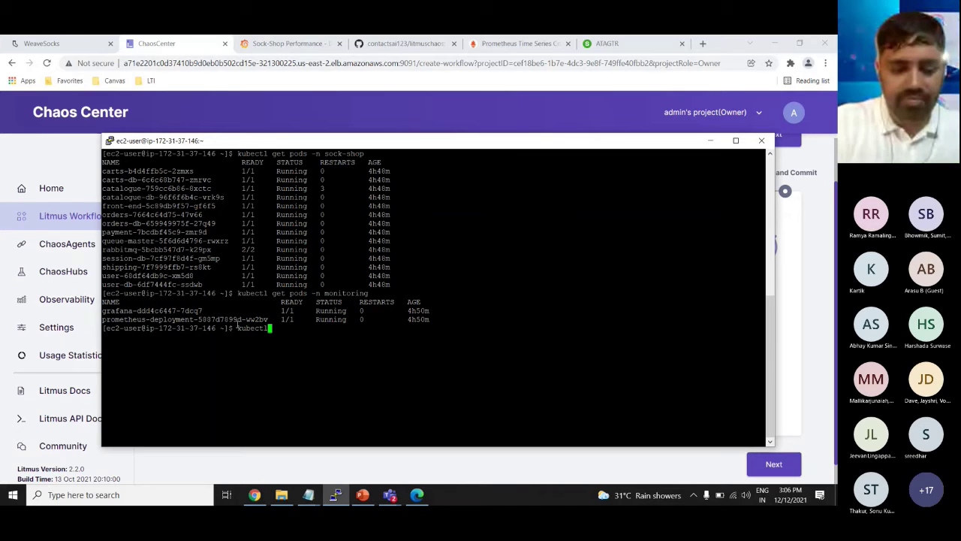
type("get po")
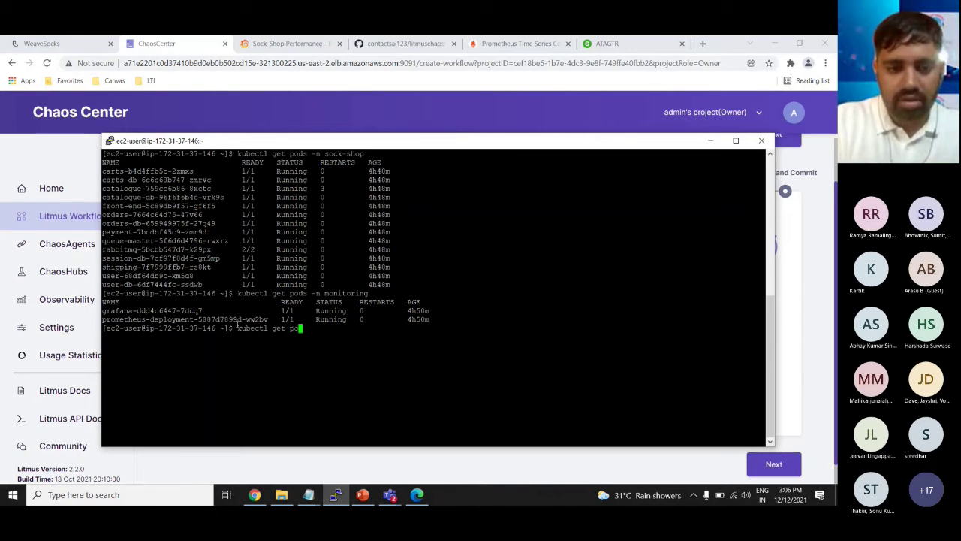
type("ds -n")
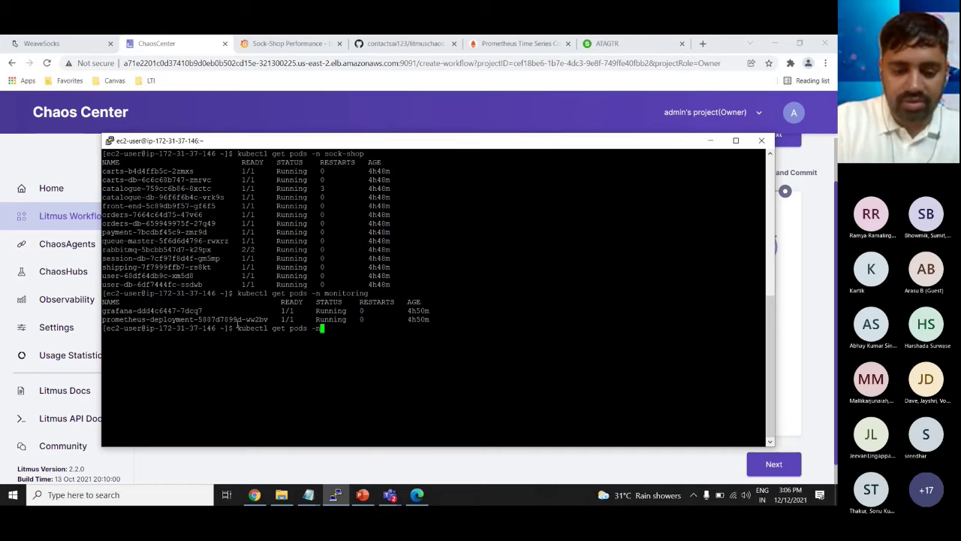
type(" litmus")
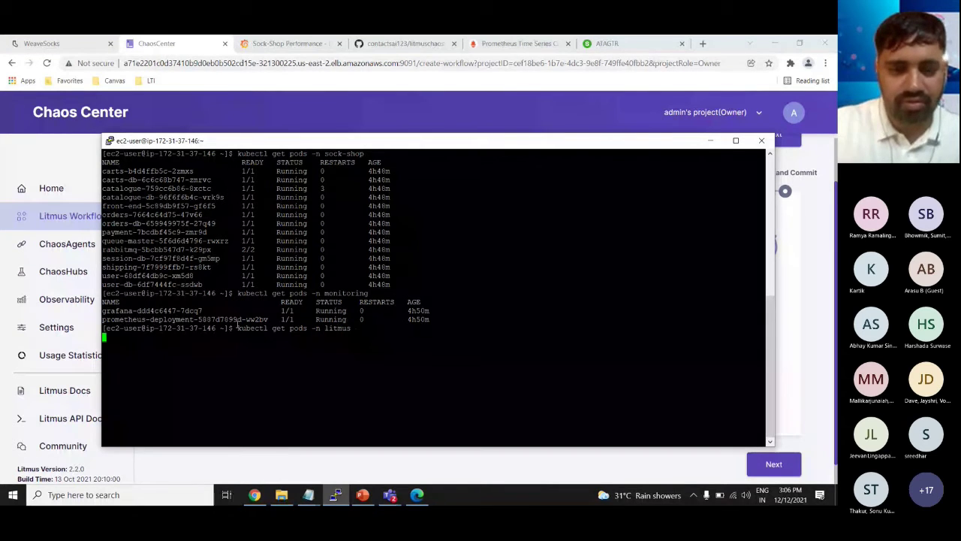
key("Return")
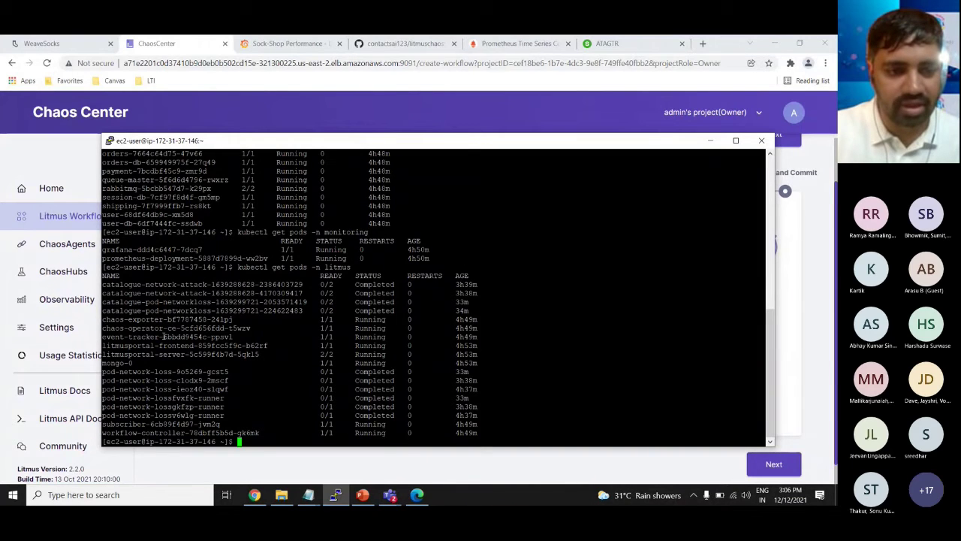
Step: Examine the chaos-operator and pod-network-loss entries in the litmus pod list, and run the same listing again
left_click_drag(165, 328, 115, 328)
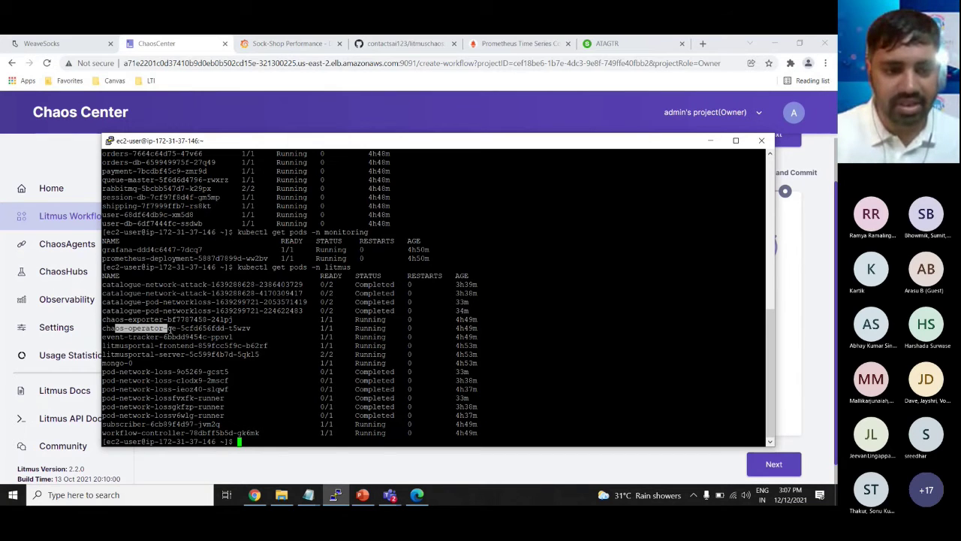
left_click(167, 335)
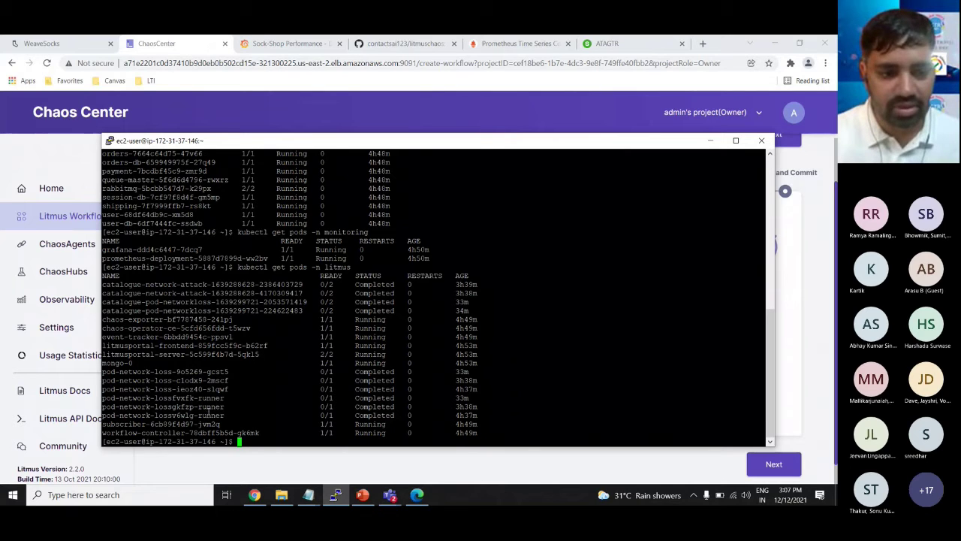
left_click_drag(235, 384, 107, 371)
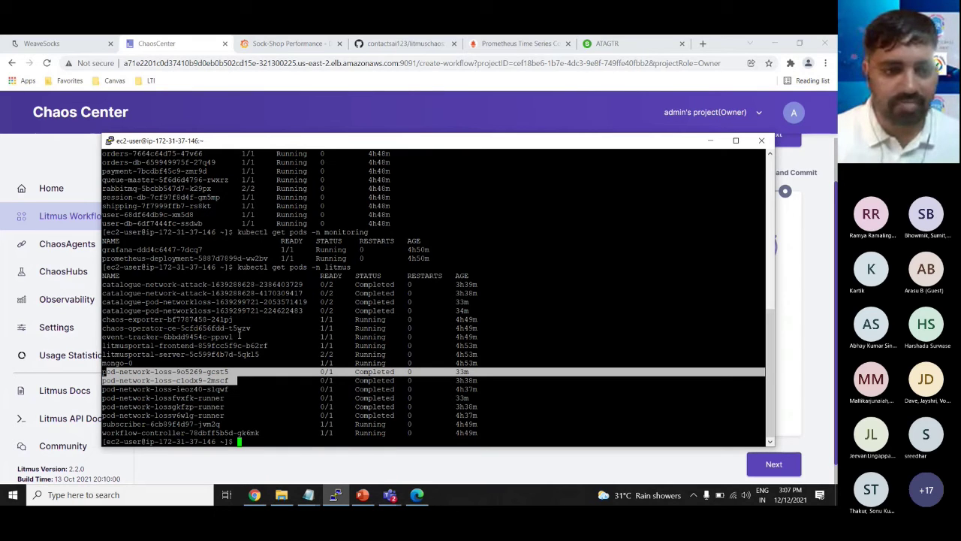
scroll(242, 330, "up", 5)
scroll(239, 326, "down", 5)
scroll(235, 321, "up", 6)
scroll(235, 325, "down", 6)
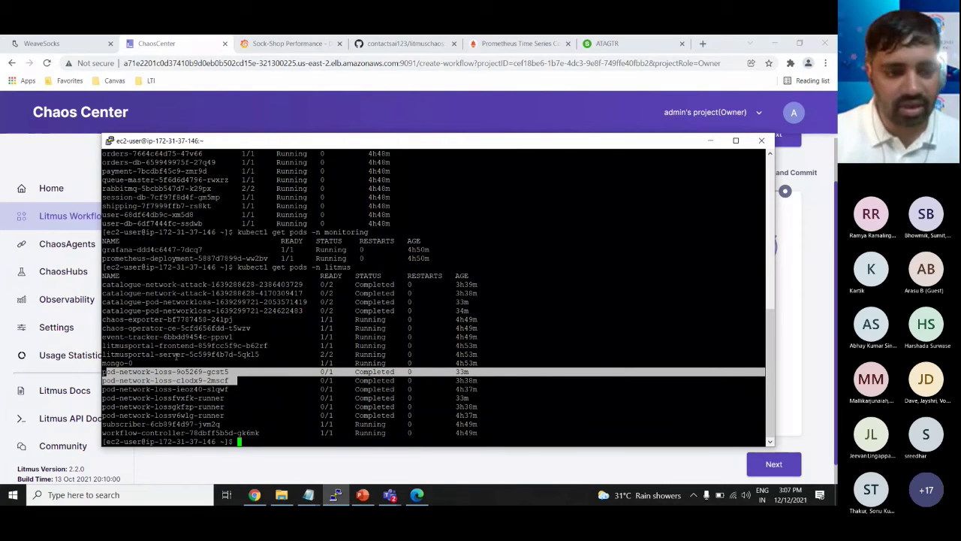
left_click(156, 362)
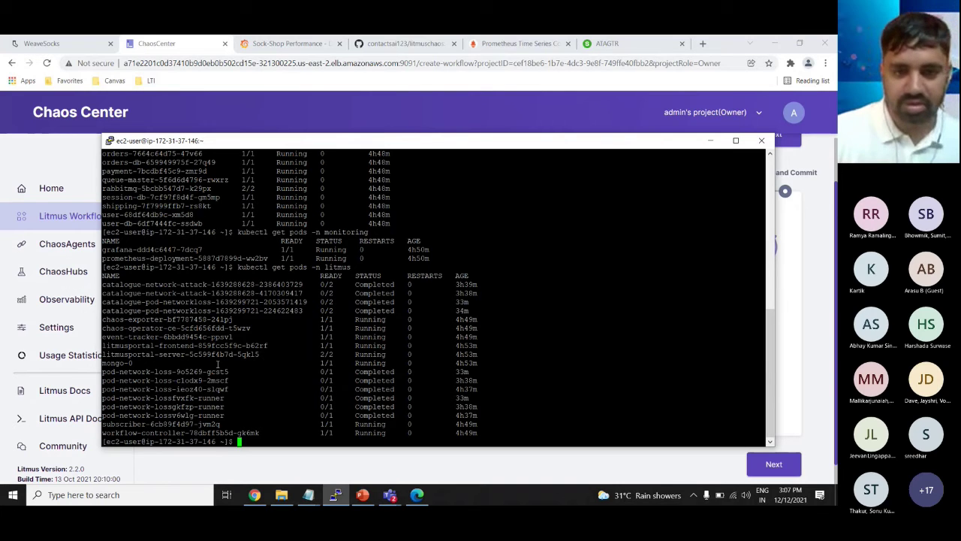
key("Up")
key("Return")
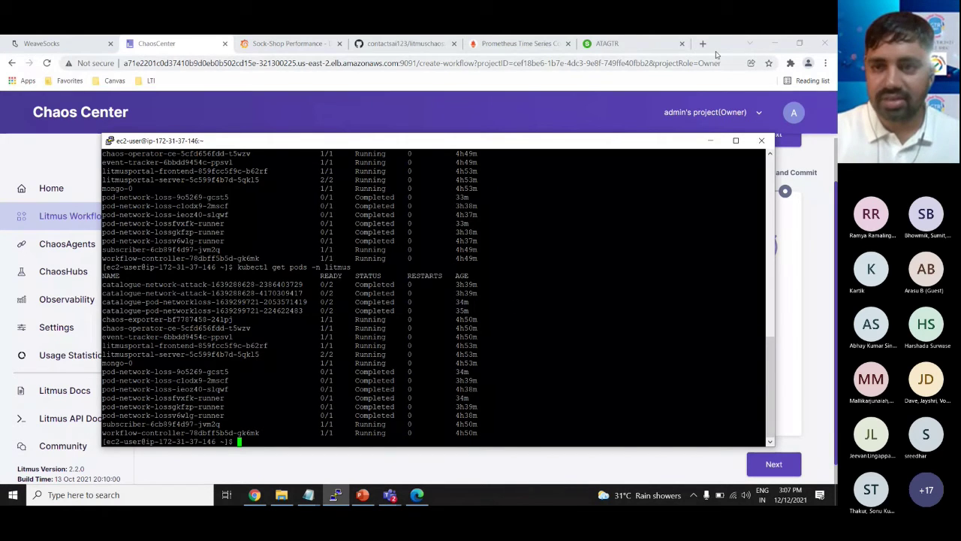
Step: Return to the browser and look through the litmuschaos GitHub README, focusing on Section 3 about observability dashboards using Grafana and Prometheus
left_click(799, 44)
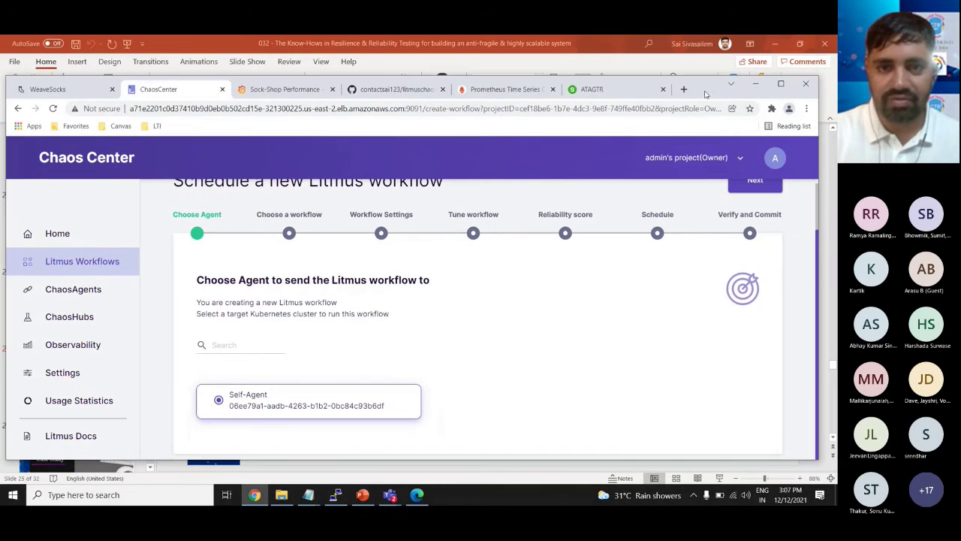
left_click(399, 93)
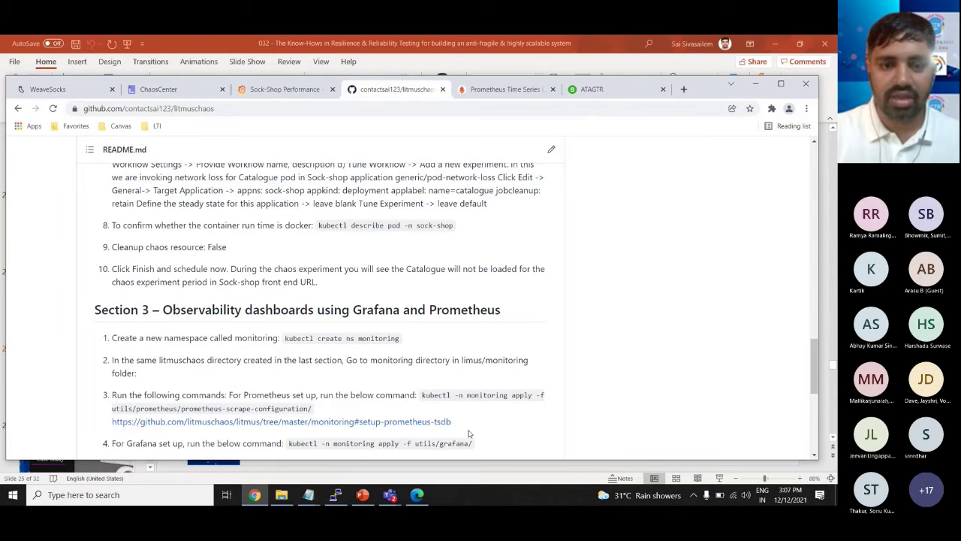
left_click(781, 84)
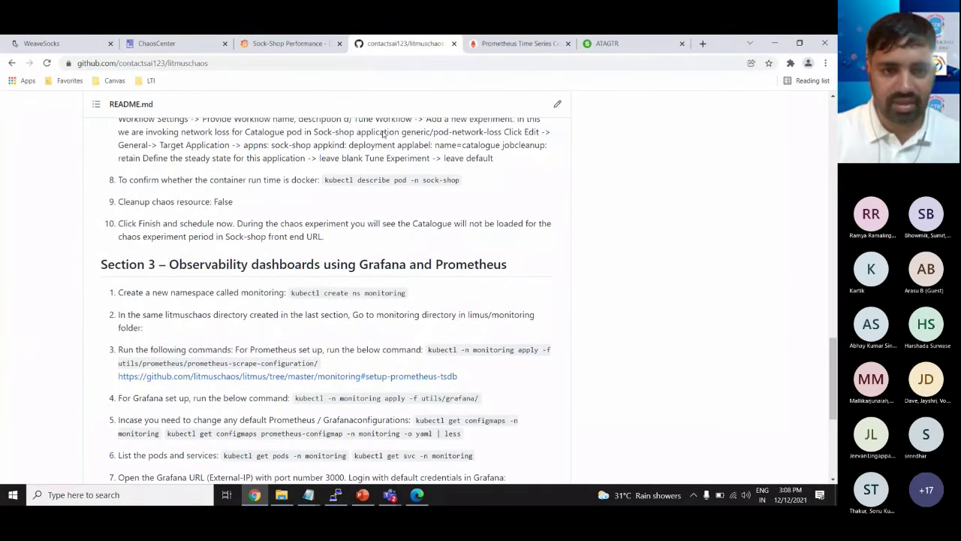
scroll(520, 220, "up", 5)
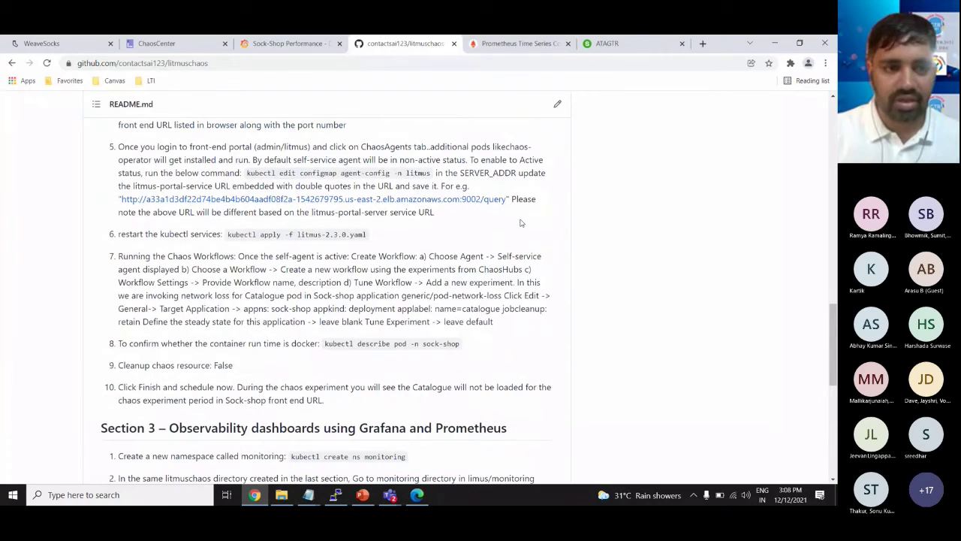
scroll(520, 222, "up", 4)
scroll(520, 222, "down", 8)
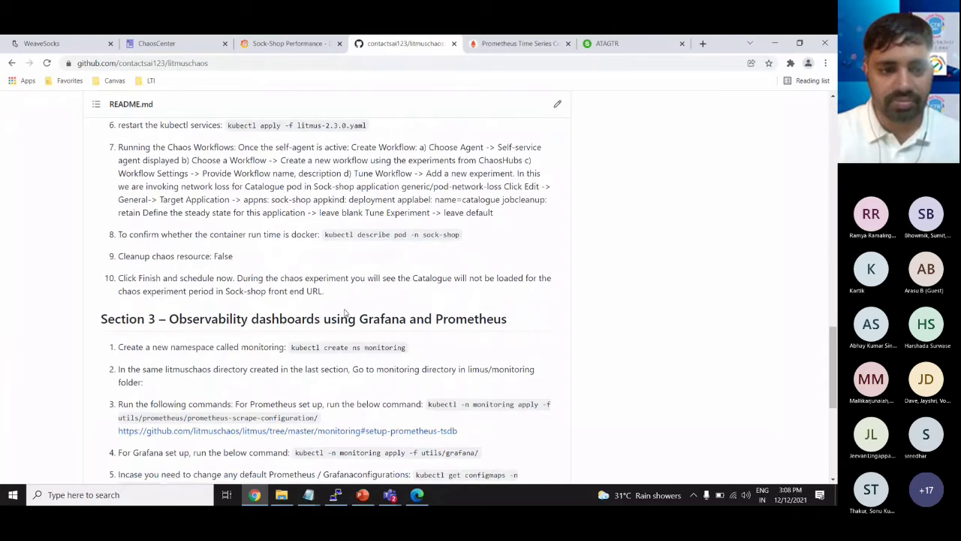
scroll(344, 313, "down", 2)
left_click_drag(170, 209, 509, 211)
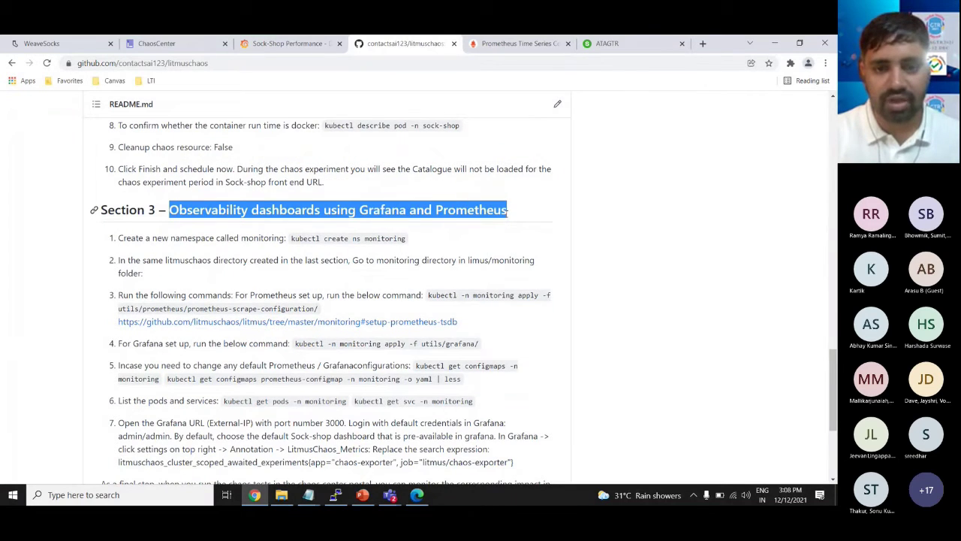
scroll(515, 260, "down", 1)
left_click(245, 197)
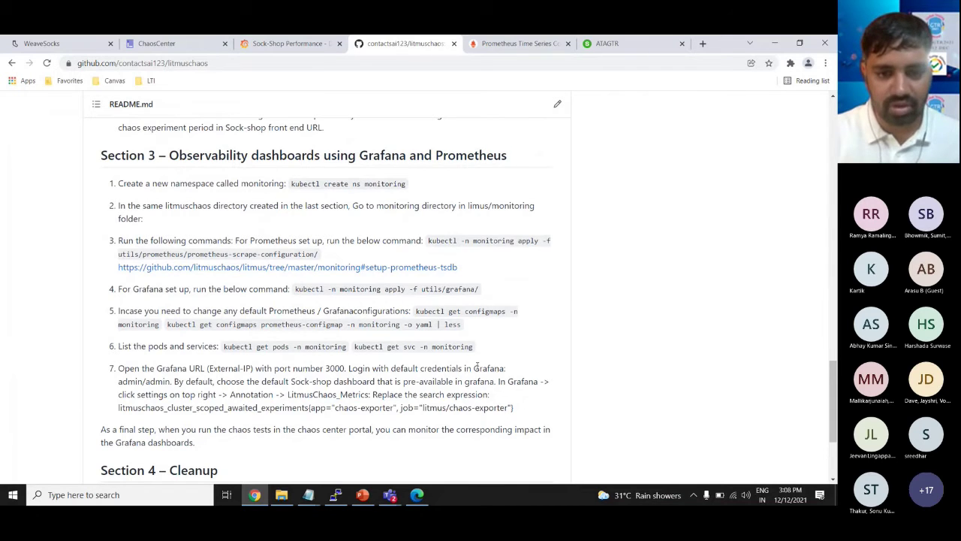
scroll(477, 366, "down", 2)
scroll(477, 366, "up", 1)
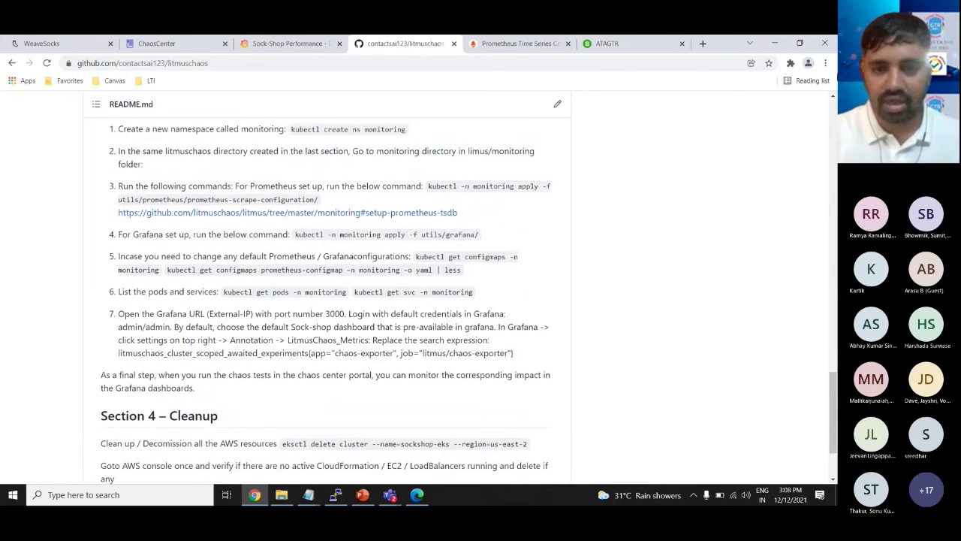
Step: View the ATAGTR Slido quiz page and the Prometheus query page for litmuschaos_experiment_start_time
left_click(633, 45)
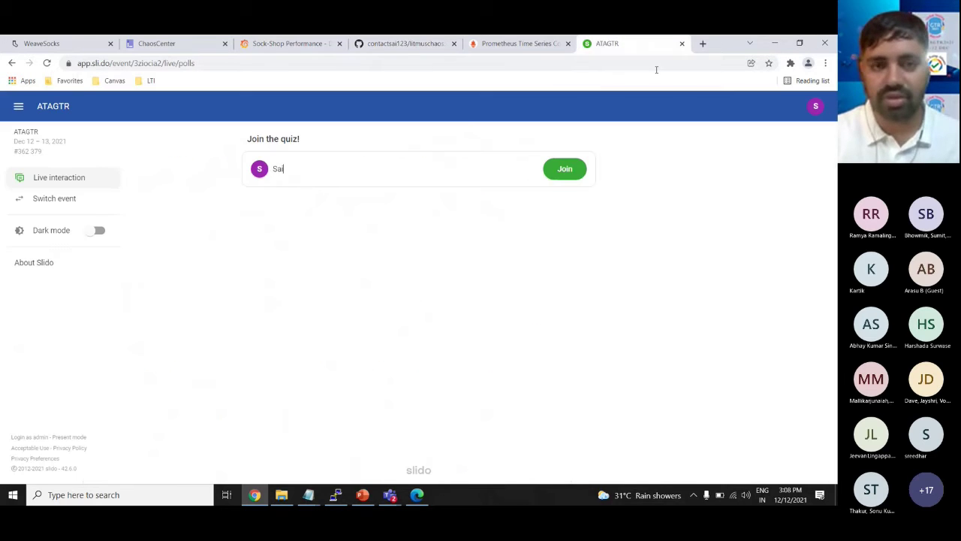
left_click(800, 43)
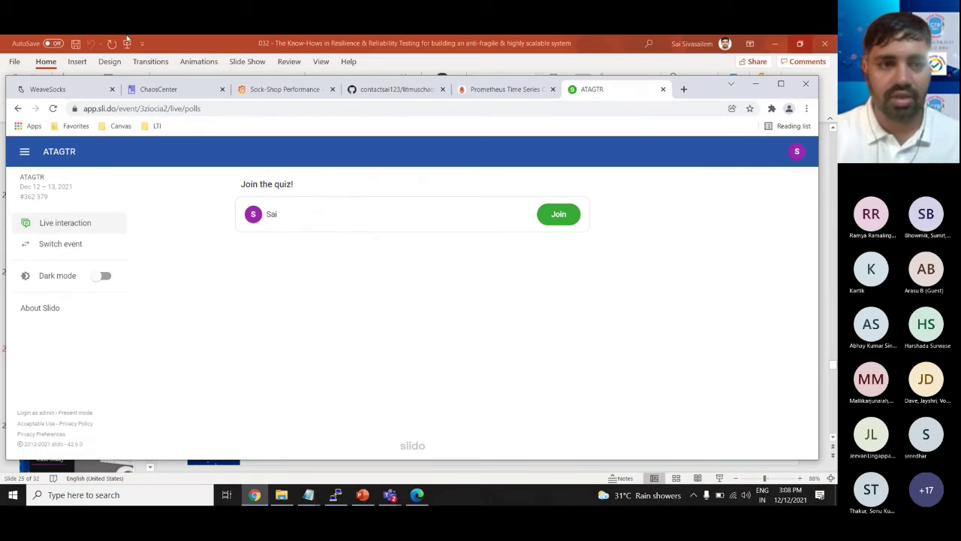
left_click(474, 90)
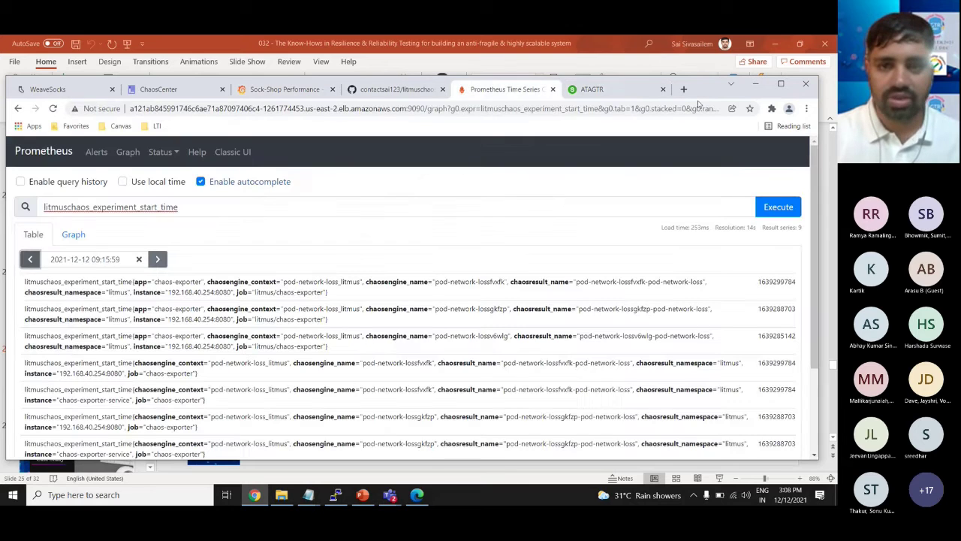
left_click(781, 84)
Step: Return to ChaosCenter, continue with the chosen agent, and select cloning the existing podattack workflow as the source
left_click(156, 43)
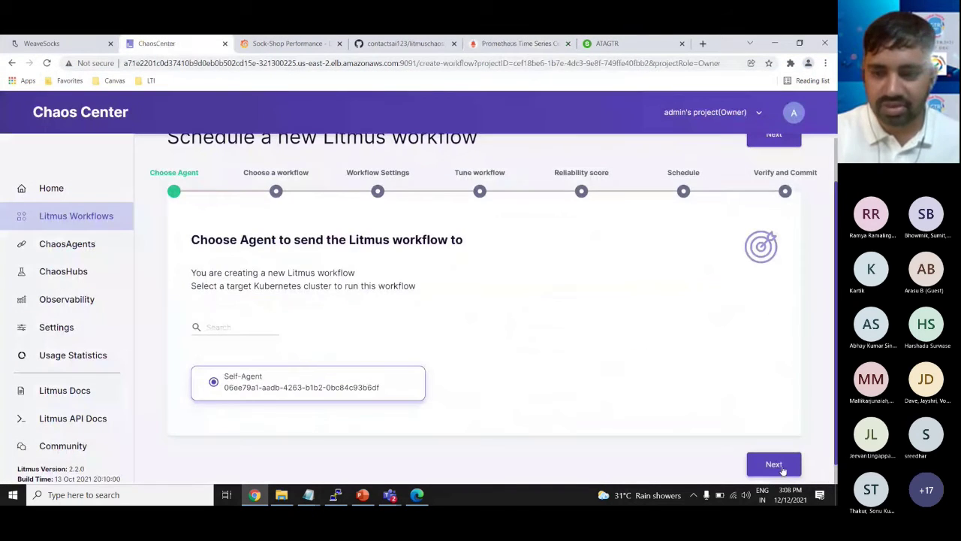
left_click(780, 463)
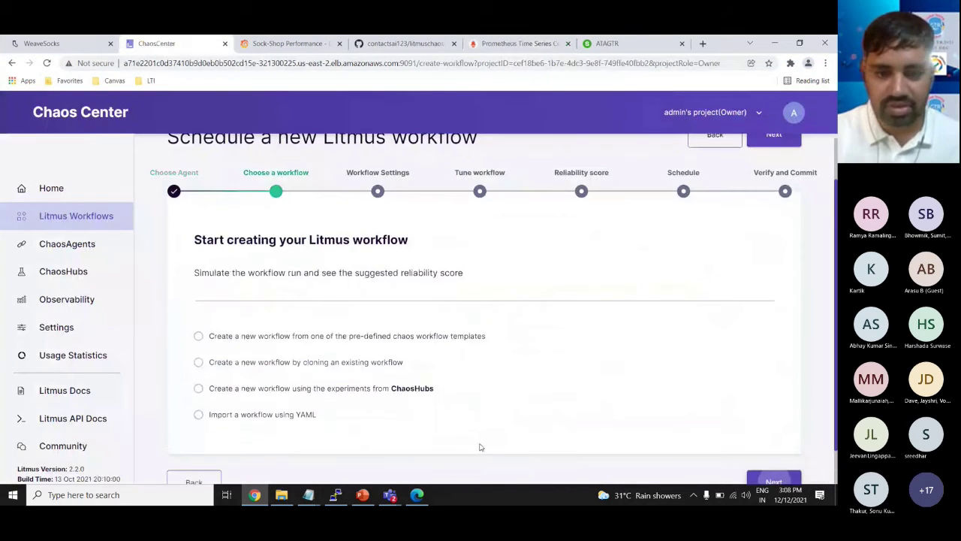
left_click(247, 365)
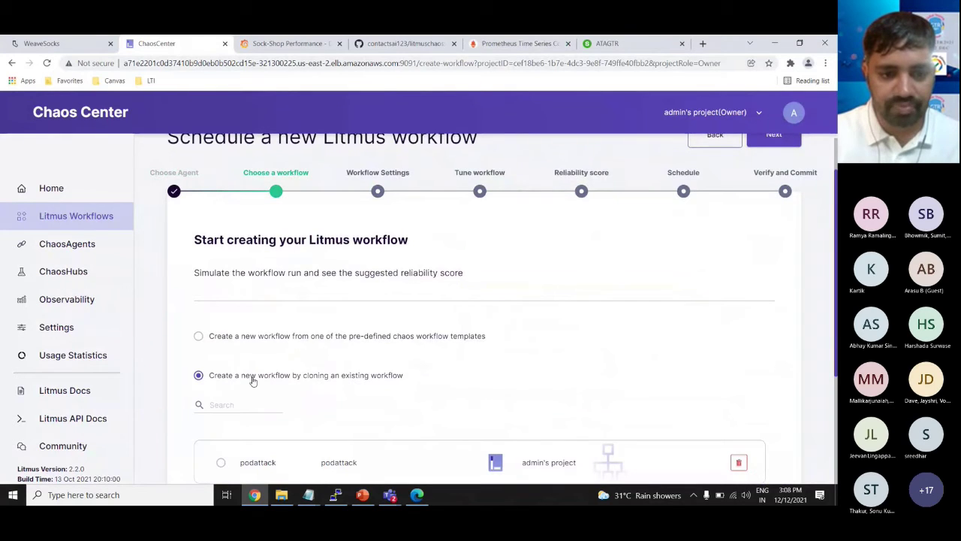
scroll(251, 379, "down", 2)
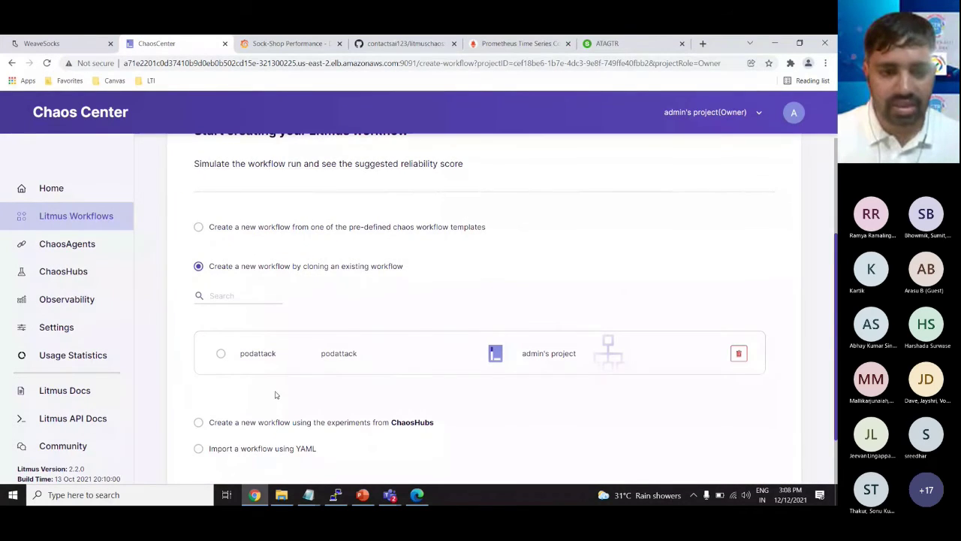
left_click(223, 356)
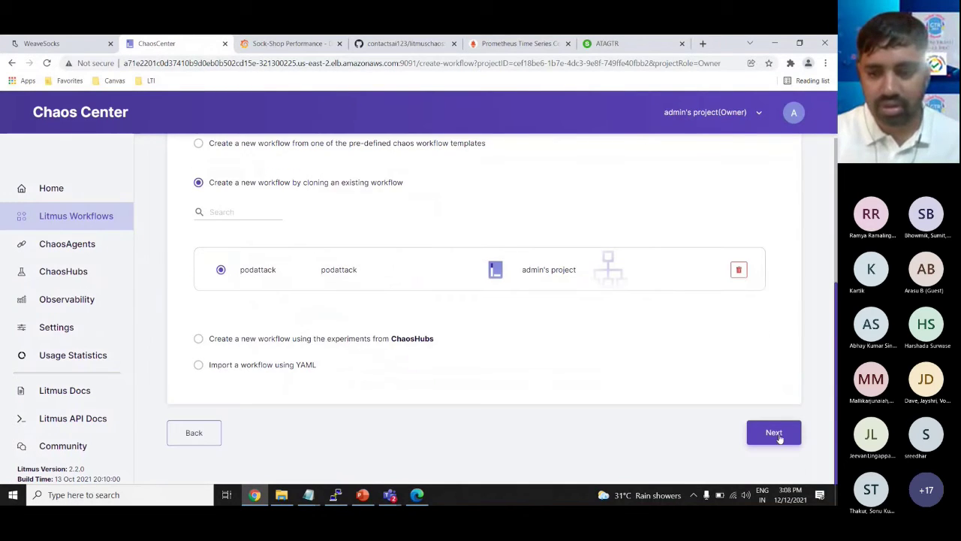
Step: Accept the cloned podattack workflow's settings and its pod-network-loss experiment without changes, advancing to the Reliability score stage
left_click(774, 435)
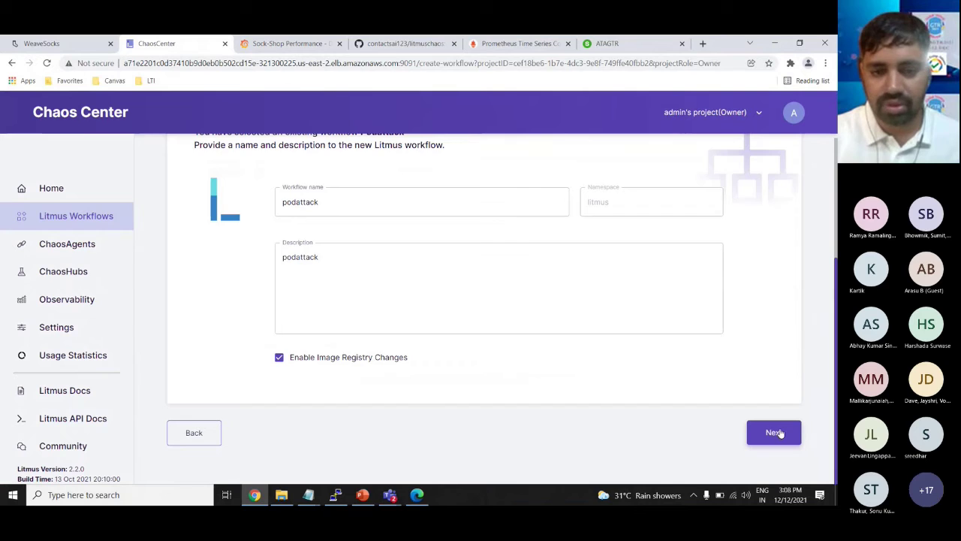
left_click(781, 431)
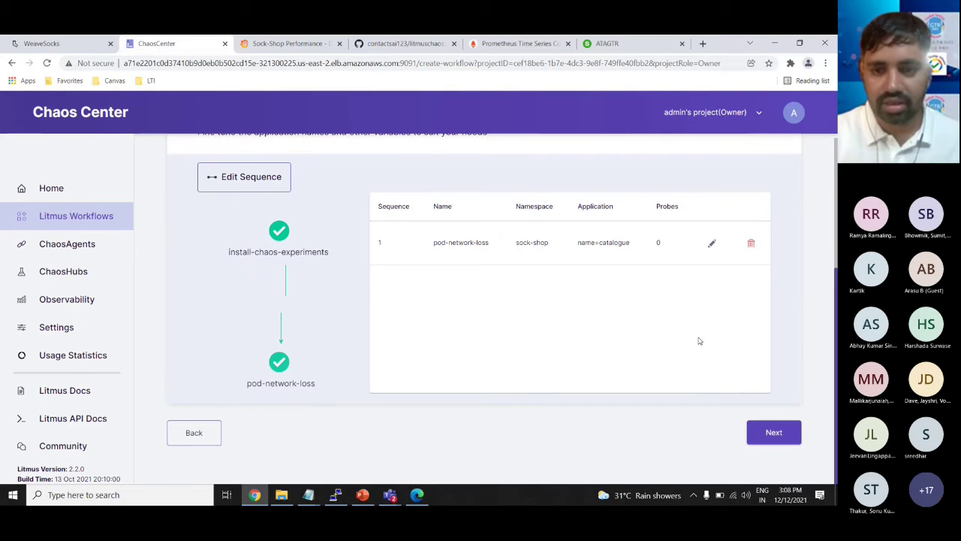
left_click(769, 432)
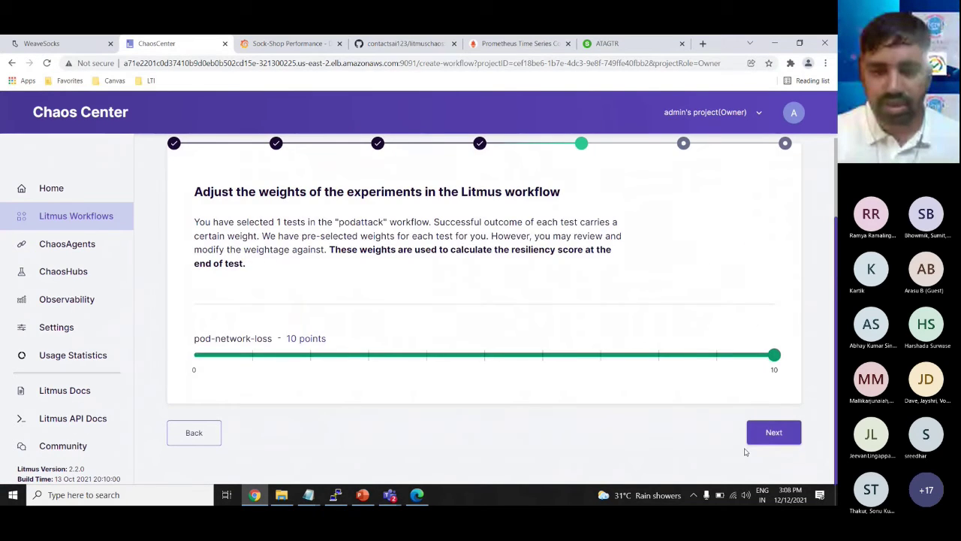
Step: Keep the 10-point pod-network-loss weight and the Schedule now option, finish scheduling the podattack workflow, and go to the workflow list
left_click(765, 433)
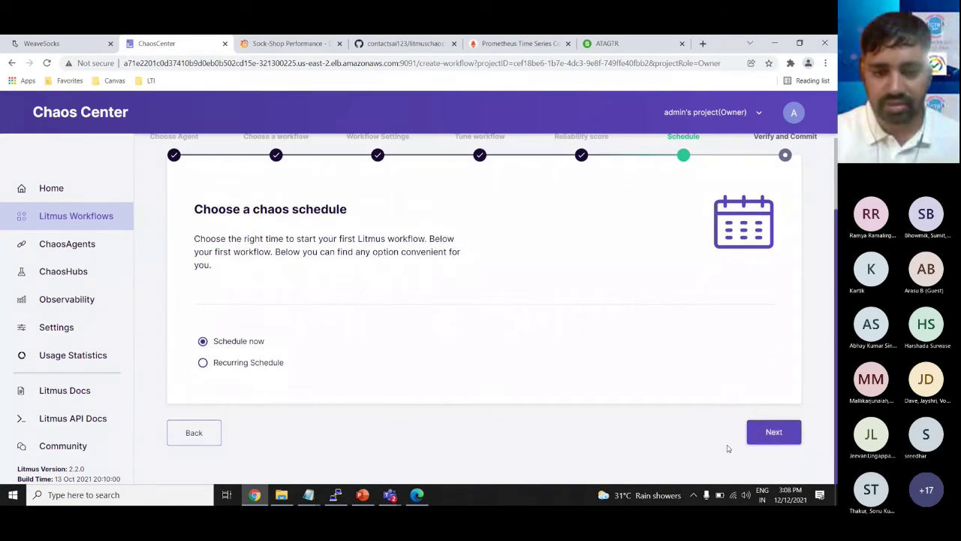
left_click(774, 438)
left_click(772, 468)
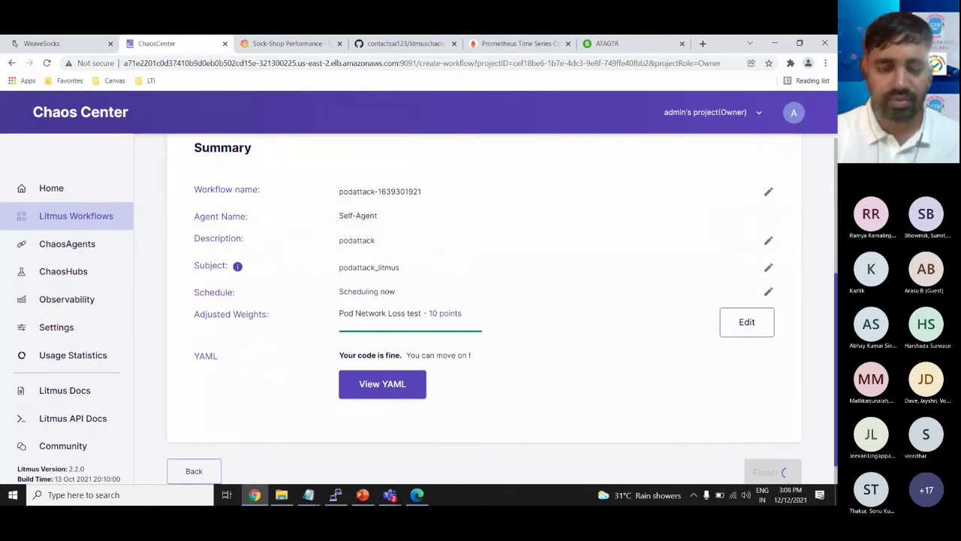
left_click(451, 399)
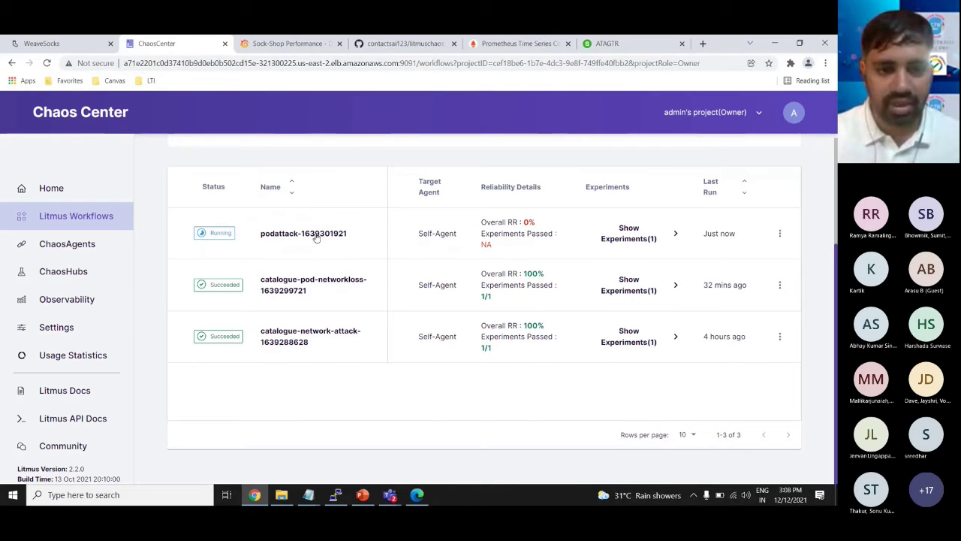
Step: Switch to the PuTTY terminal, list the pods in the sock-shop namespace with kubectl get pods, and highlight the catalogue pod's name
left_click(336, 494)
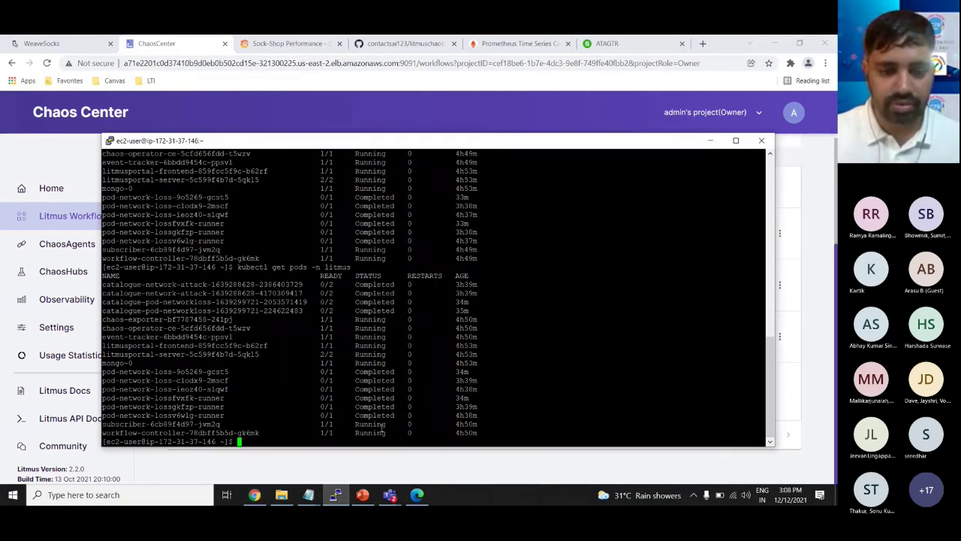
key("Up")
key("Up")
key("Up")
key("Return")
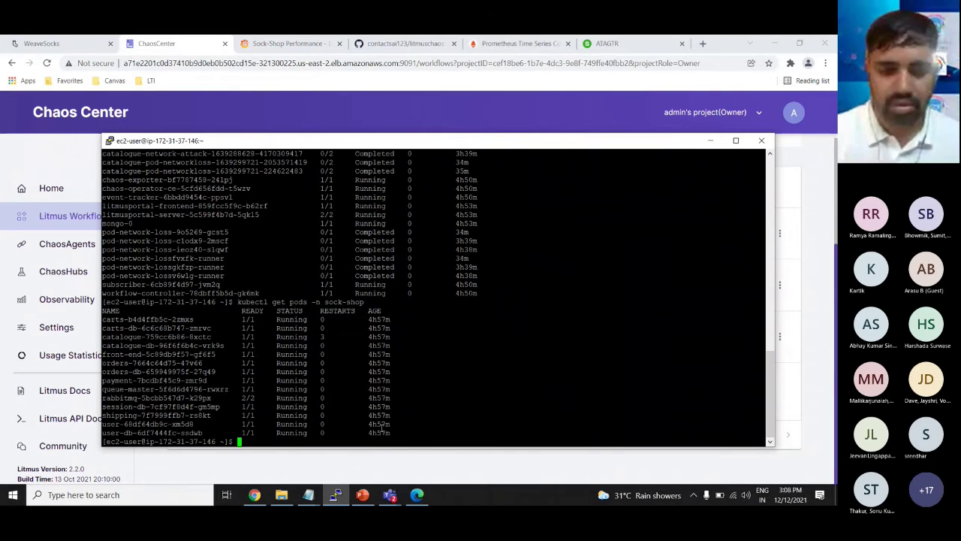
left_click_drag(215, 337, 103, 337)
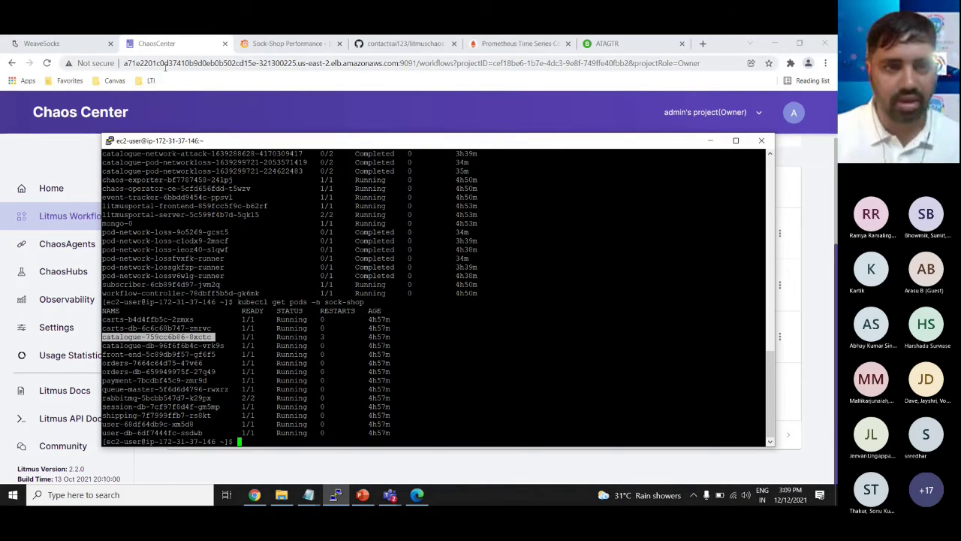
Step: Switch to the WeaveSocks shop in the browser and reload its catalogue page to check that the products load
left_click(90, 43)
left_click(155, 63)
key("Return")
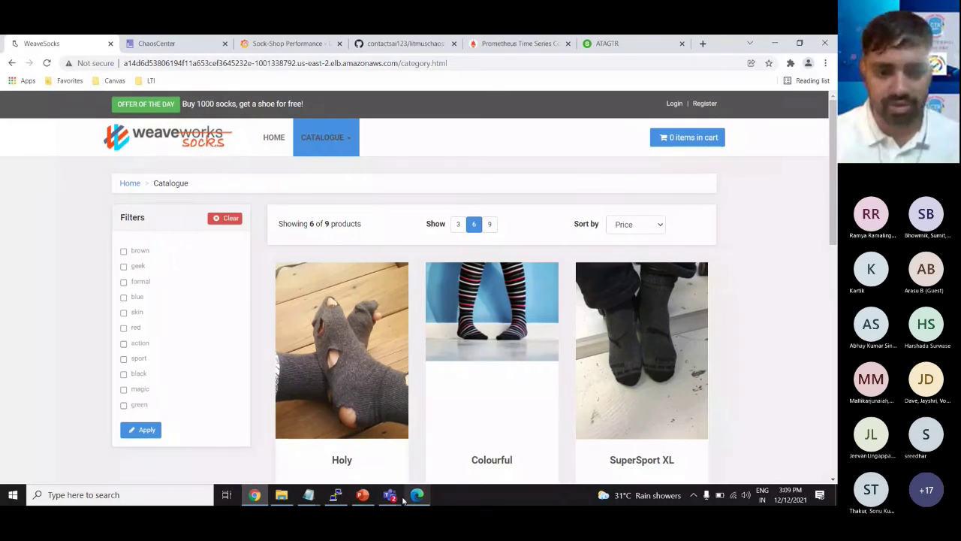
Step: Return to ChaosCenter, view the graph of the running podattack workflow, and restore the browser to a smaller window
left_click(186, 47)
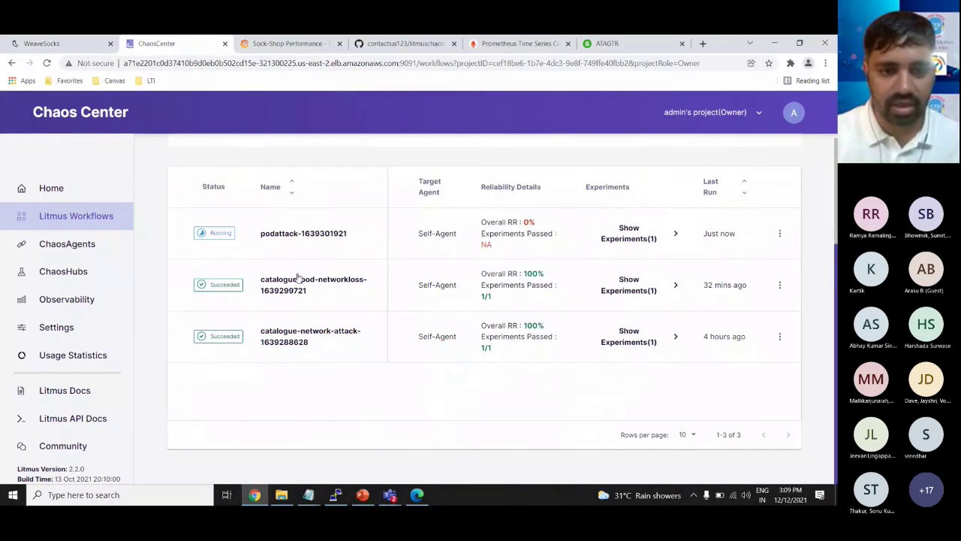
left_click(294, 237)
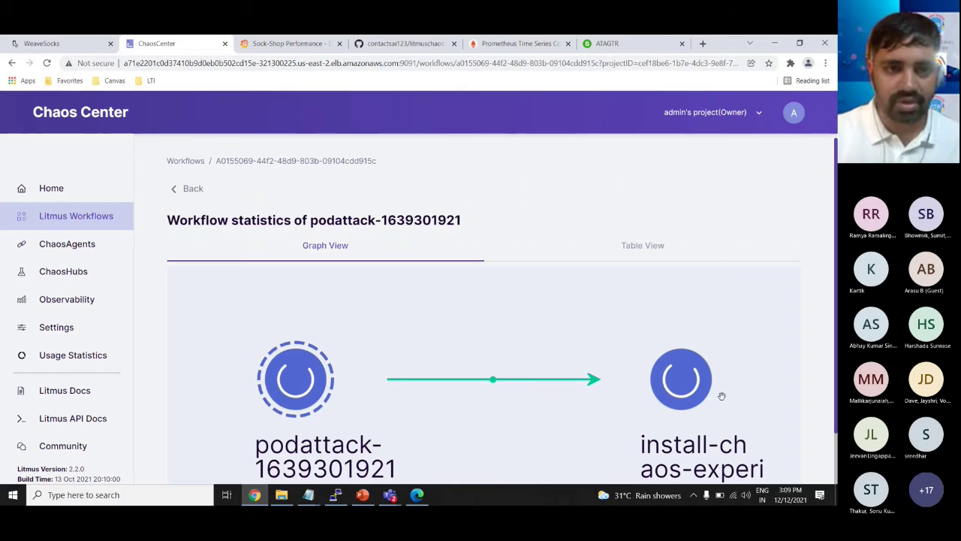
left_click(799, 43)
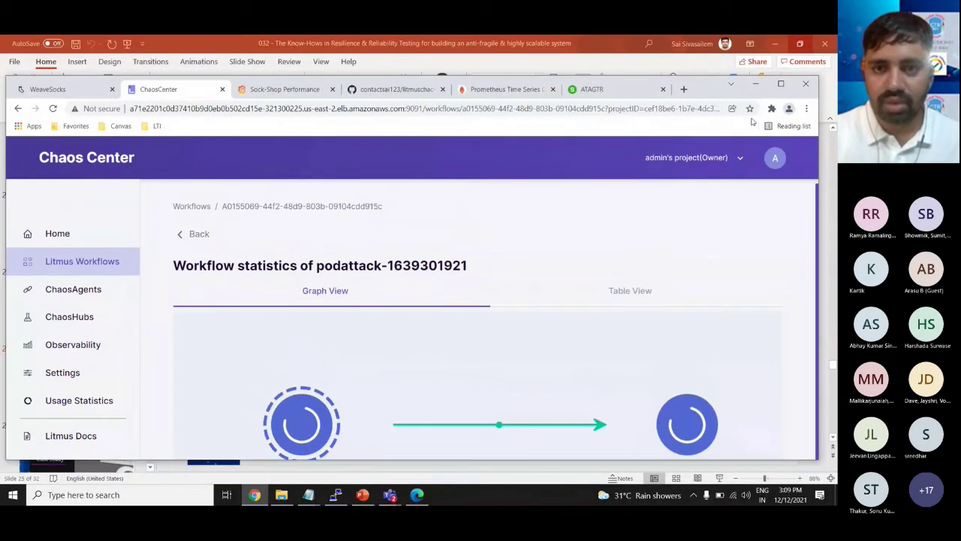
Step: Switch to the Prometheus page and rerun the litmuschaos_experiment_start_time query
left_click(517, 91)
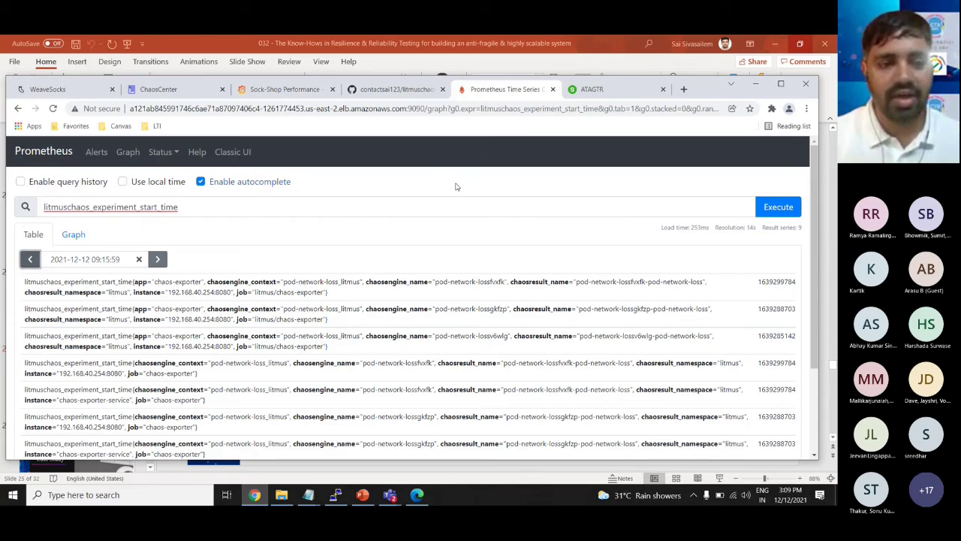
left_click(324, 208)
left_click(778, 207)
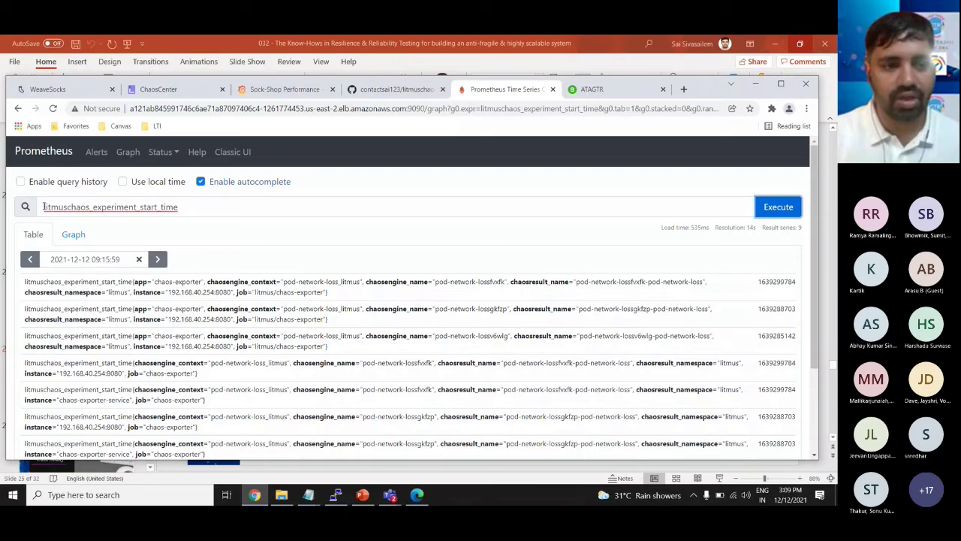
Step: Replace the Prometheus query with litmuschaos_passed_experiments, execute it, and look through the returned series
left_click_drag(42, 206, 308, 232)
type("litmus")
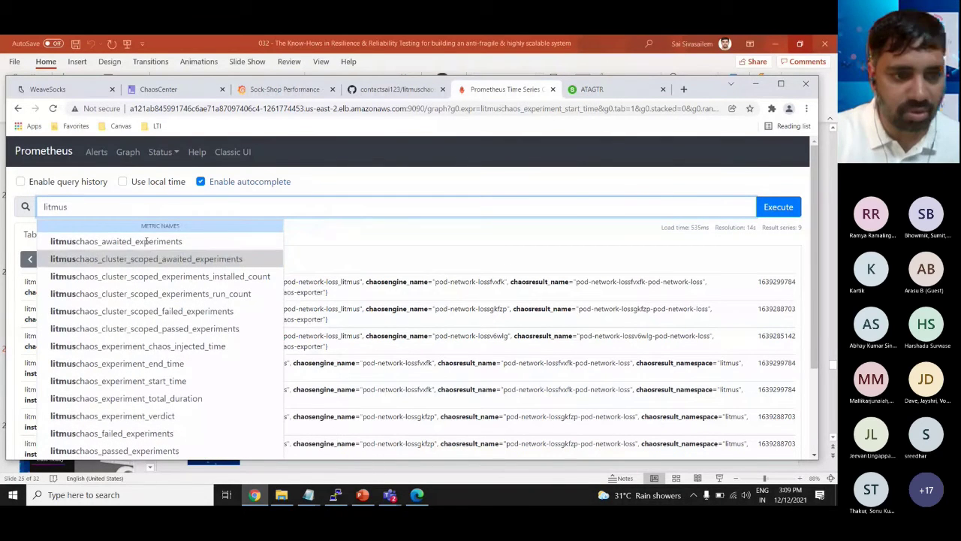
left_click(143, 451)
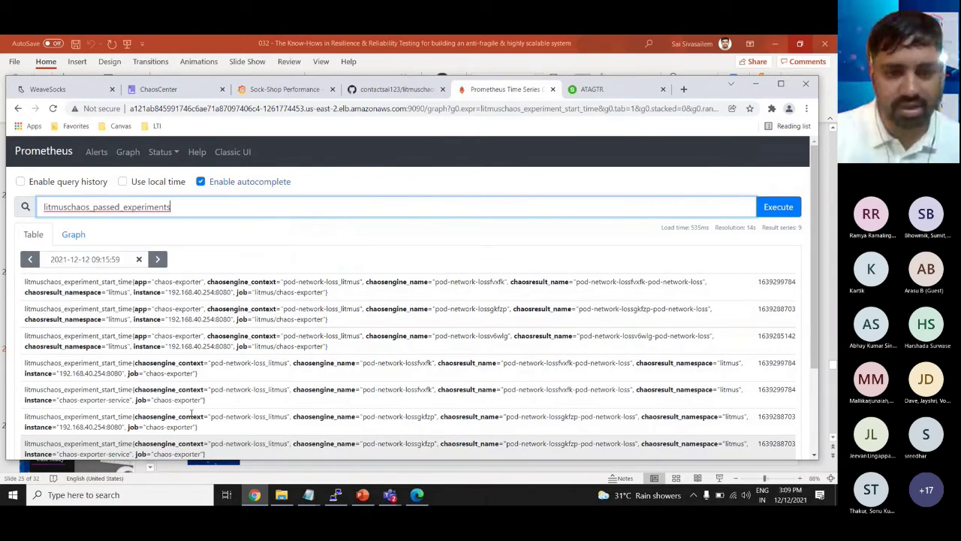
left_click(777, 210)
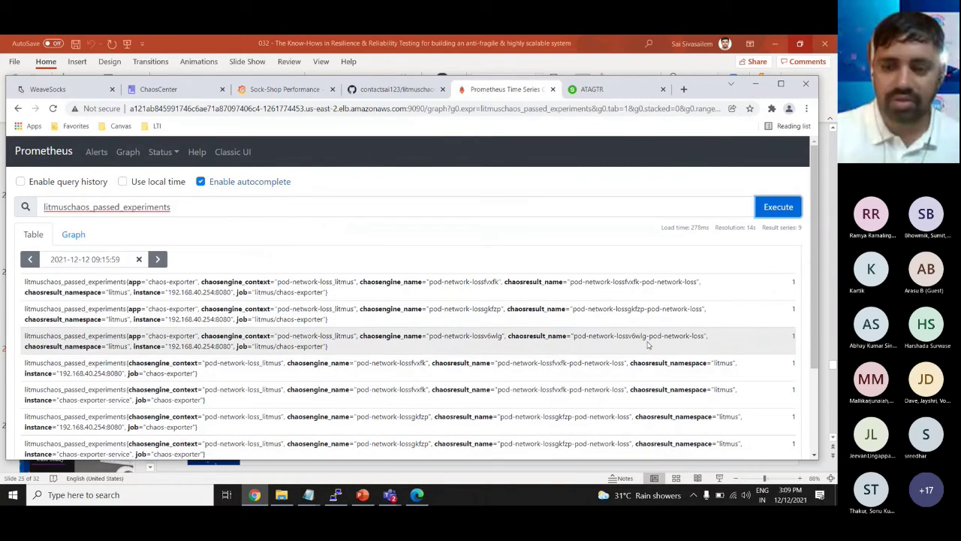
scroll(690, 351, "down", 3)
scroll(689, 351, "up", 1)
scroll(689, 351, "up", 3)
Step: Replace the Prometheus query with the httpsessions_active metric and execute it
double_click(236, 203)
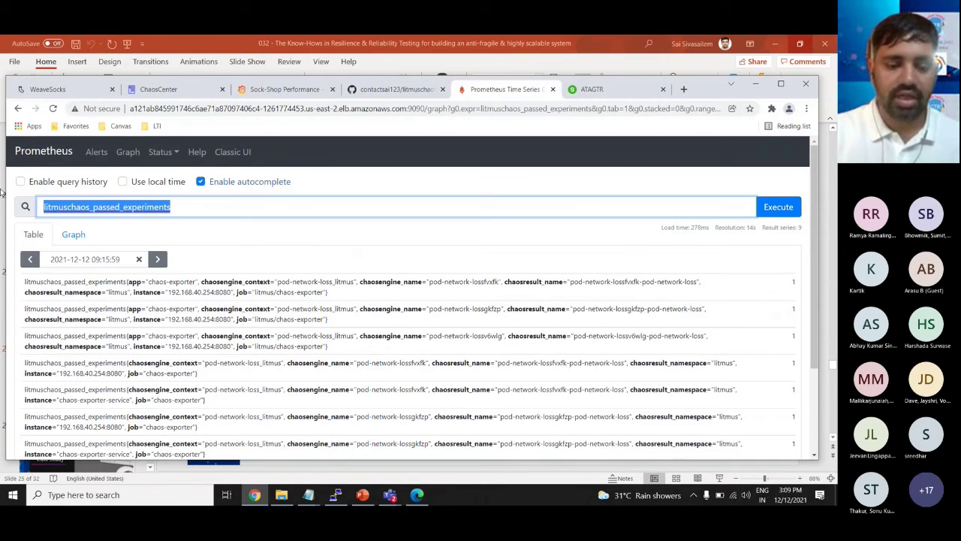
type("http")
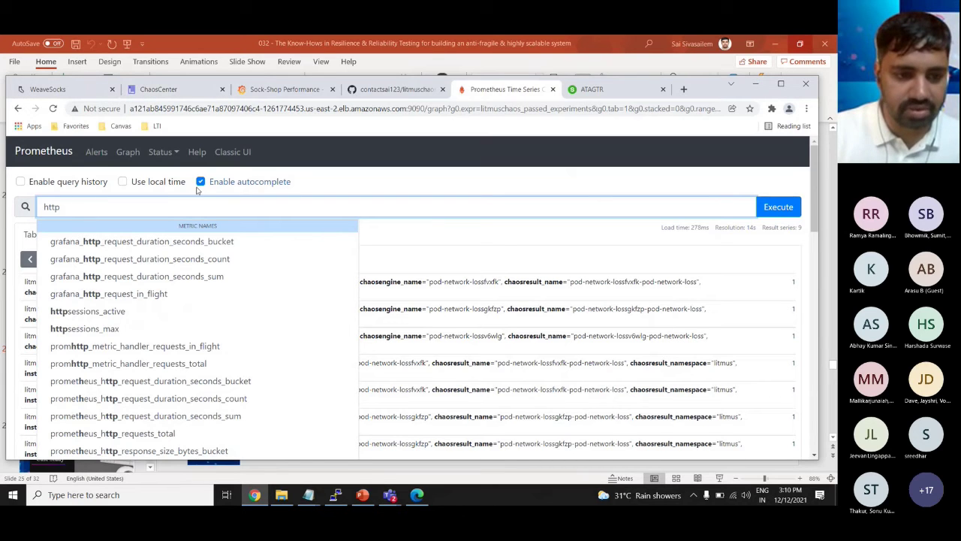
left_click(218, 311)
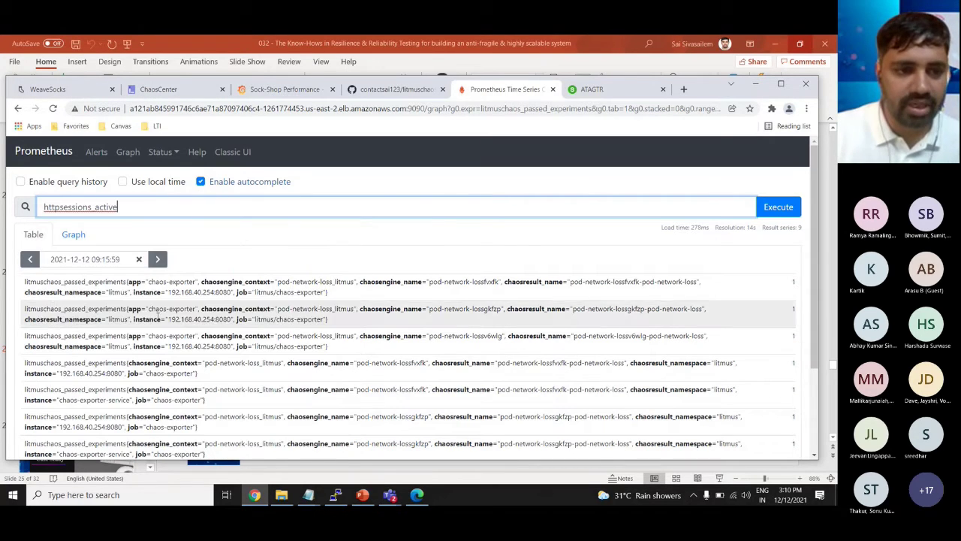
left_click(776, 210)
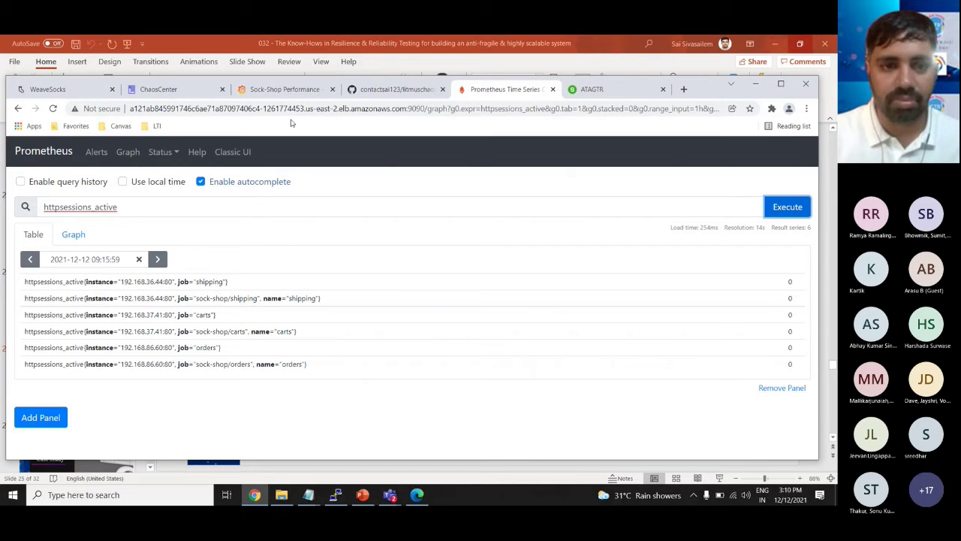
Step: Switch to the Grafana Sock-Shop Performance - Demo dashboard and reload it to check the catalogue metrics during the chaos run
left_click(268, 91)
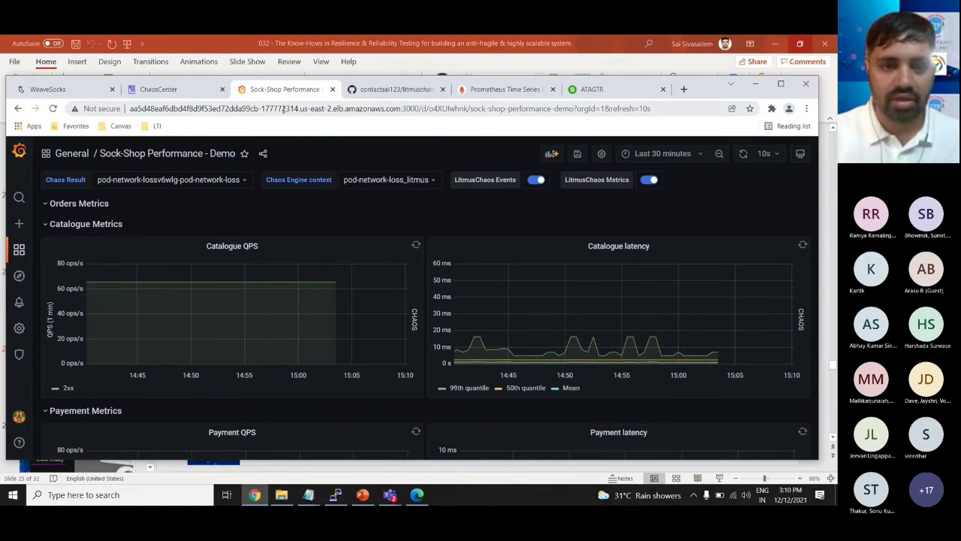
left_click(310, 111)
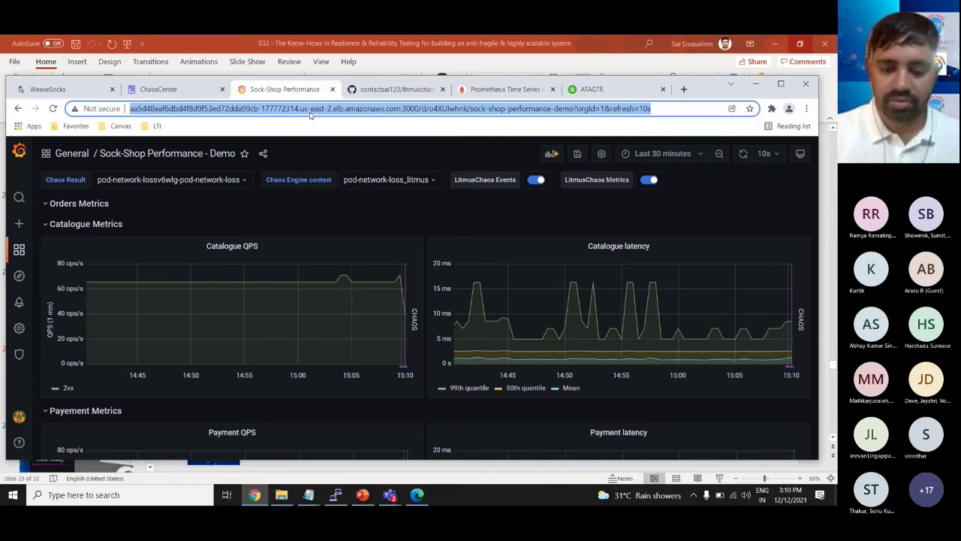
key("Return")
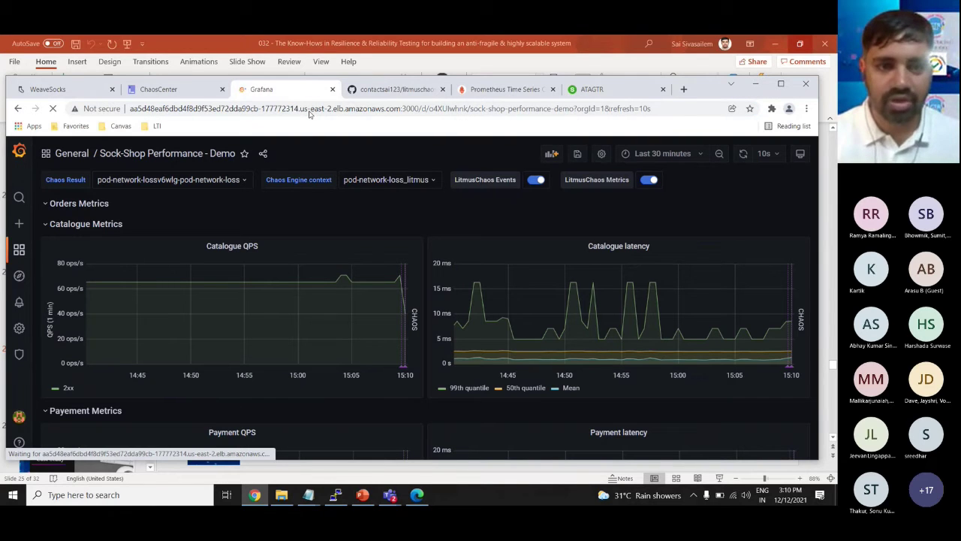